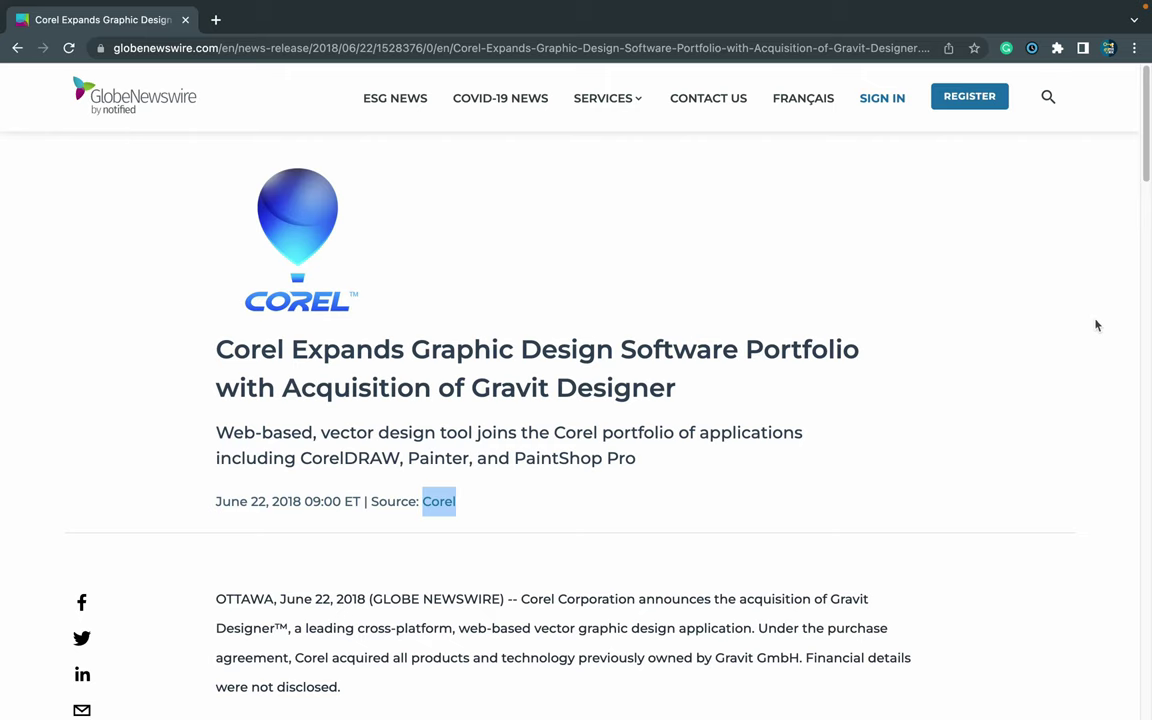
Highlight the news release headline, the words 'Gravit Designer', and the year 2018 in the date line
click(1096, 325)
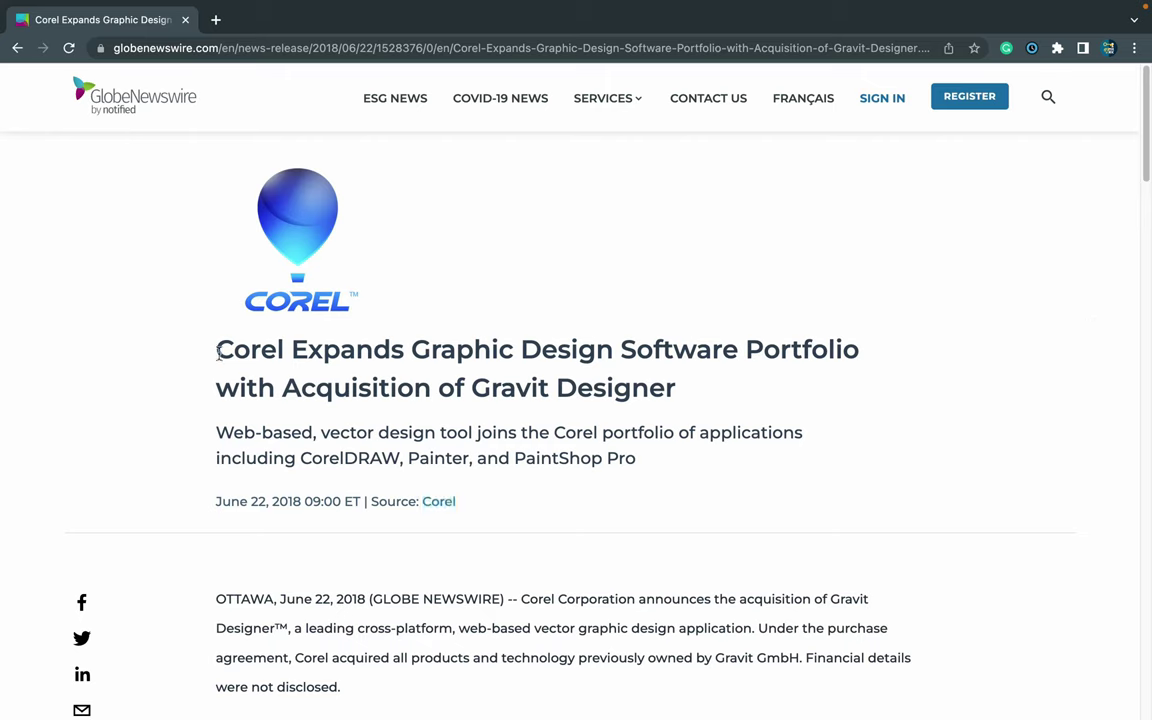
drag(216, 350, 667, 386)
drag(471, 388, 683, 396)
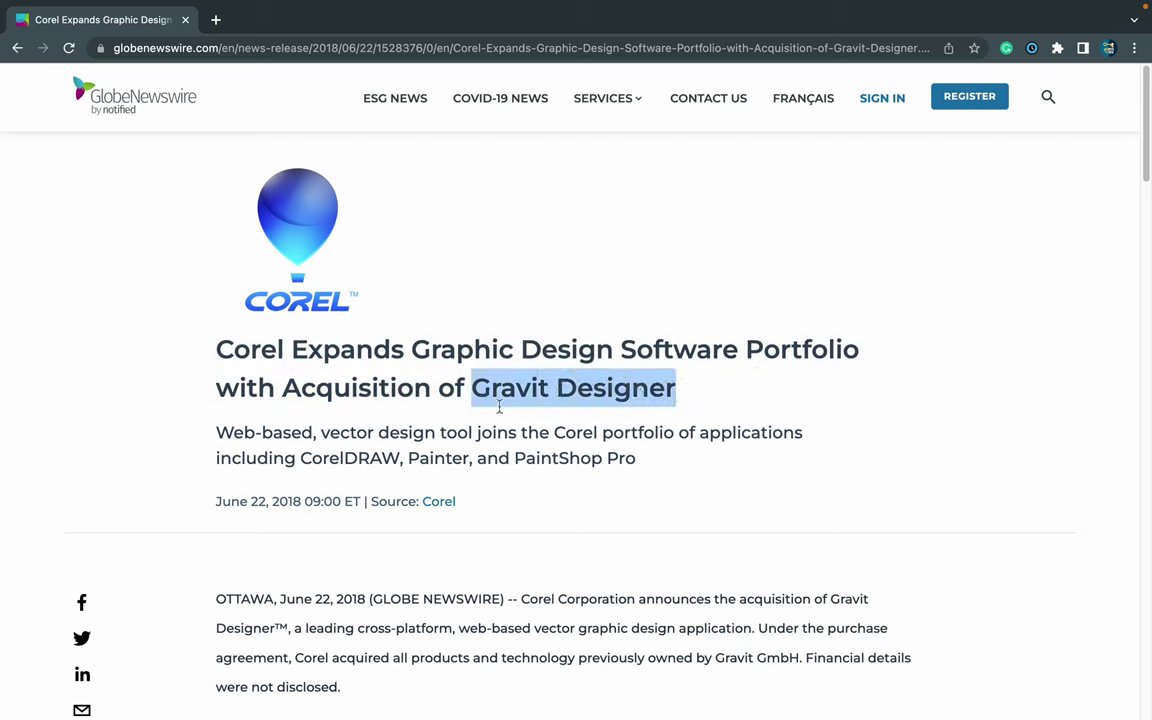
drag(272, 502, 300, 503)
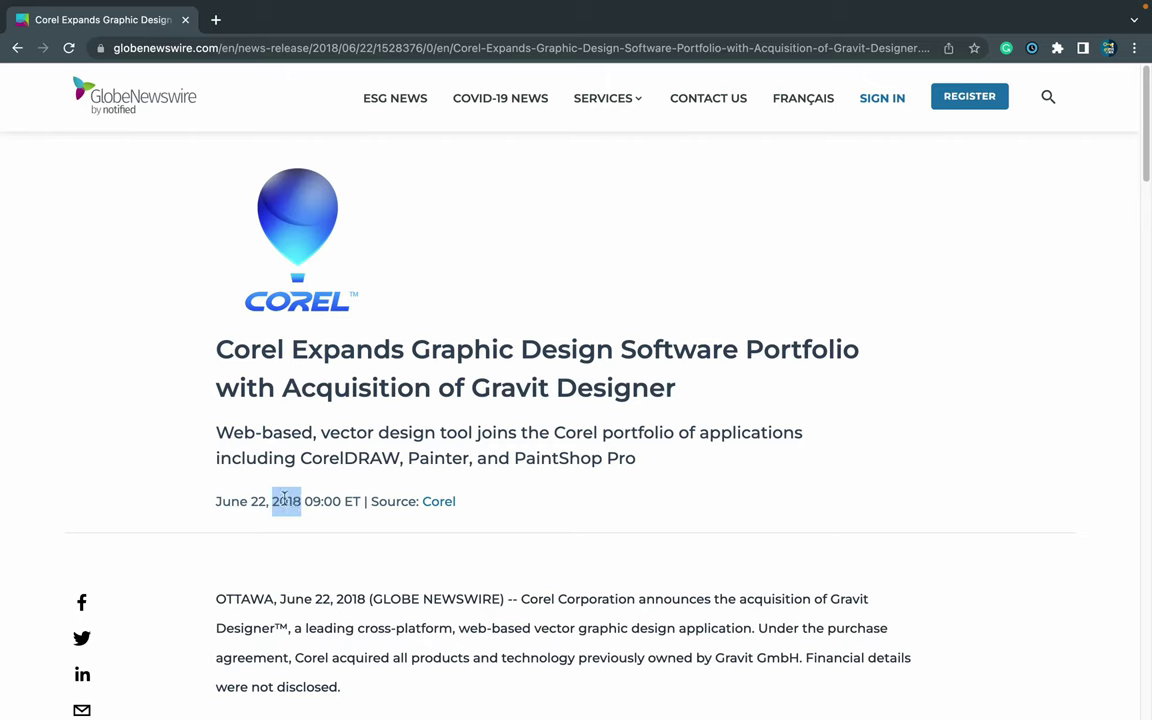
Further down, highlight the sentence calling Gravit Designer an HTML5-based tool, then the word 'free'
scroll(284, 499, down, 10)
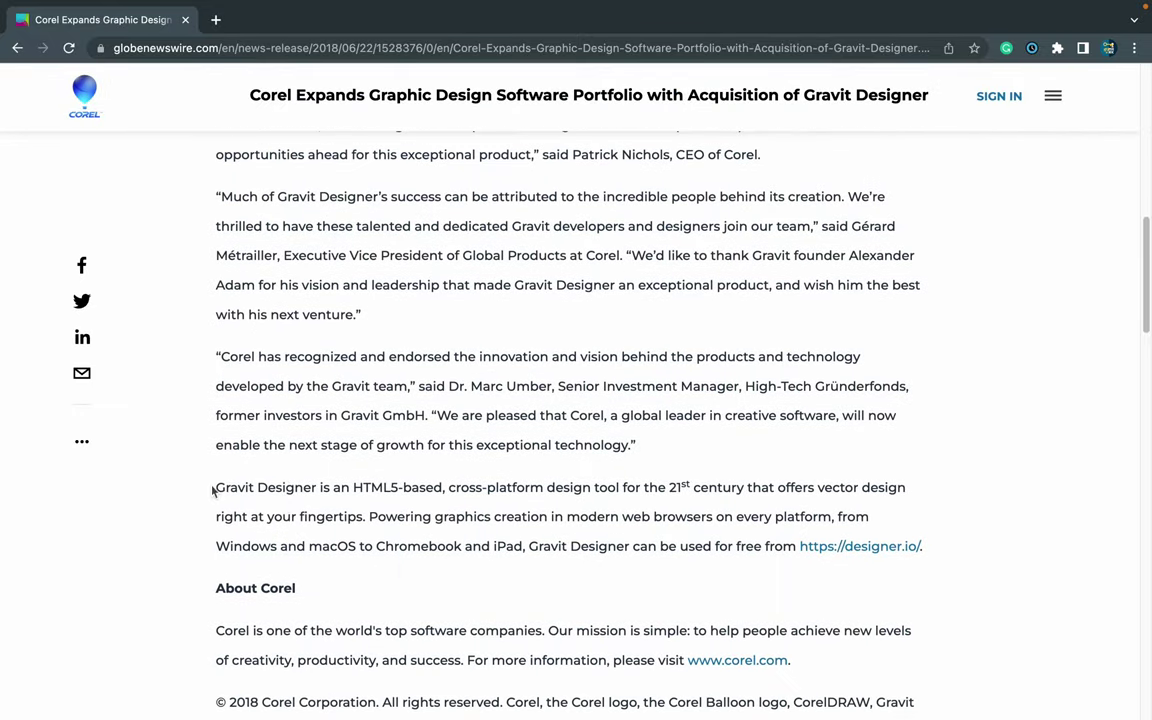
drag(216, 487, 621, 483)
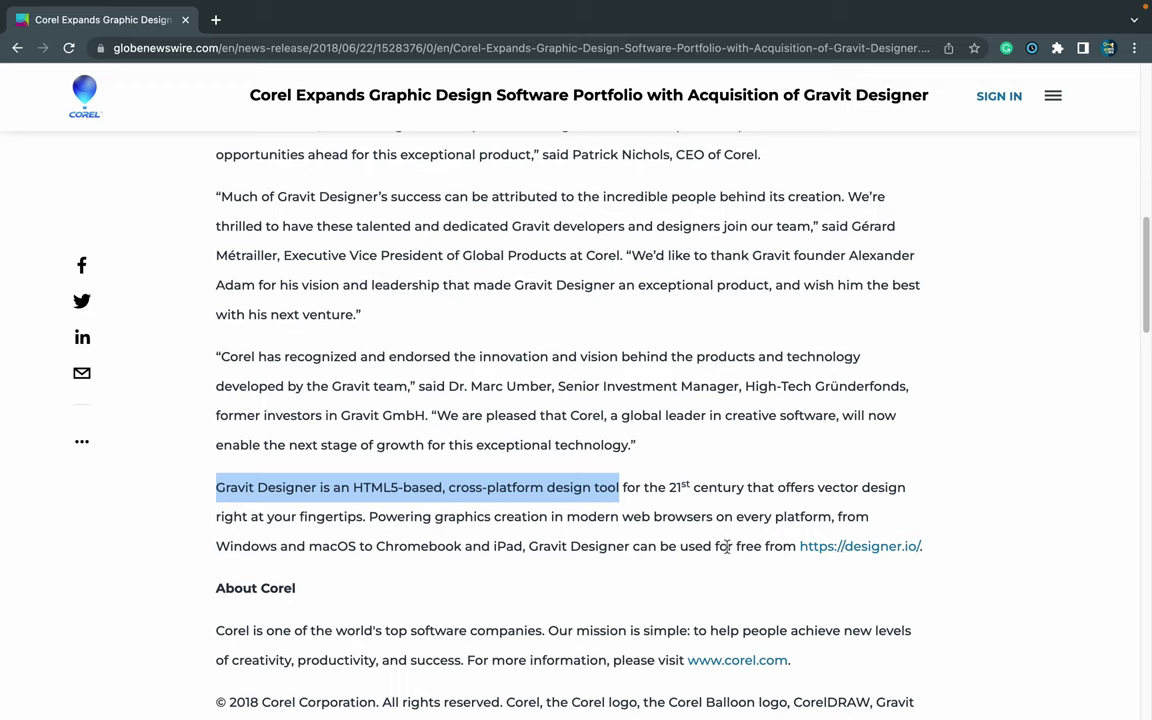
click(761, 546)
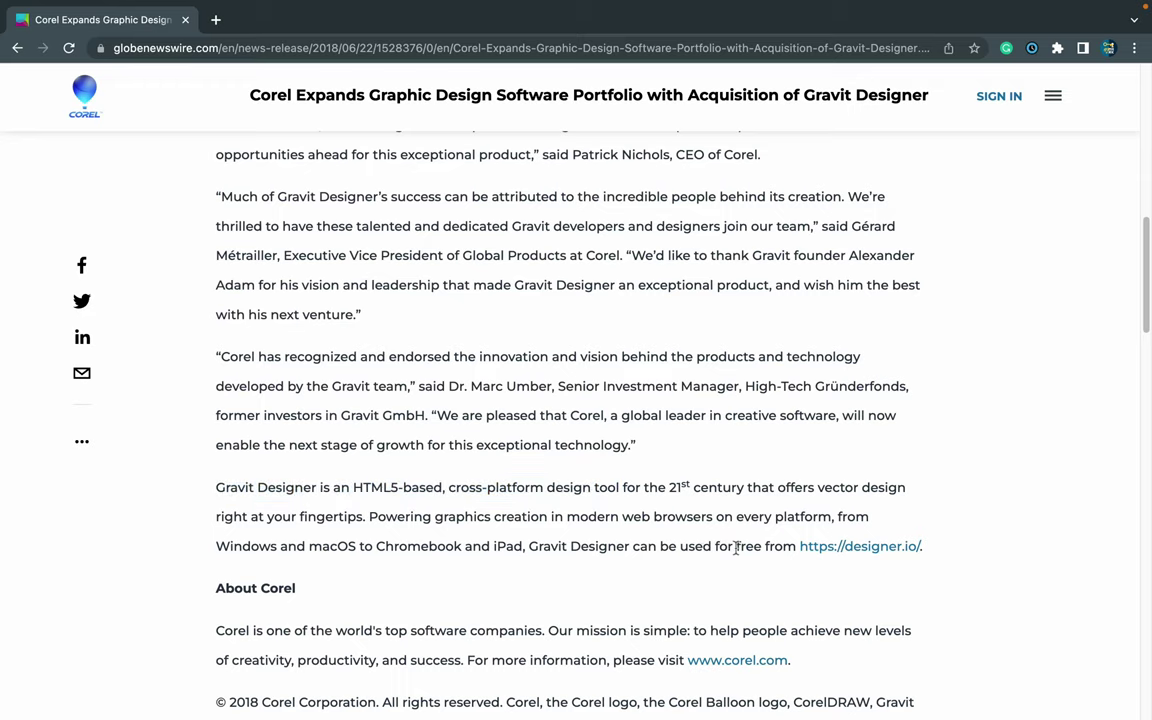
drag(736, 548, 753, 547)
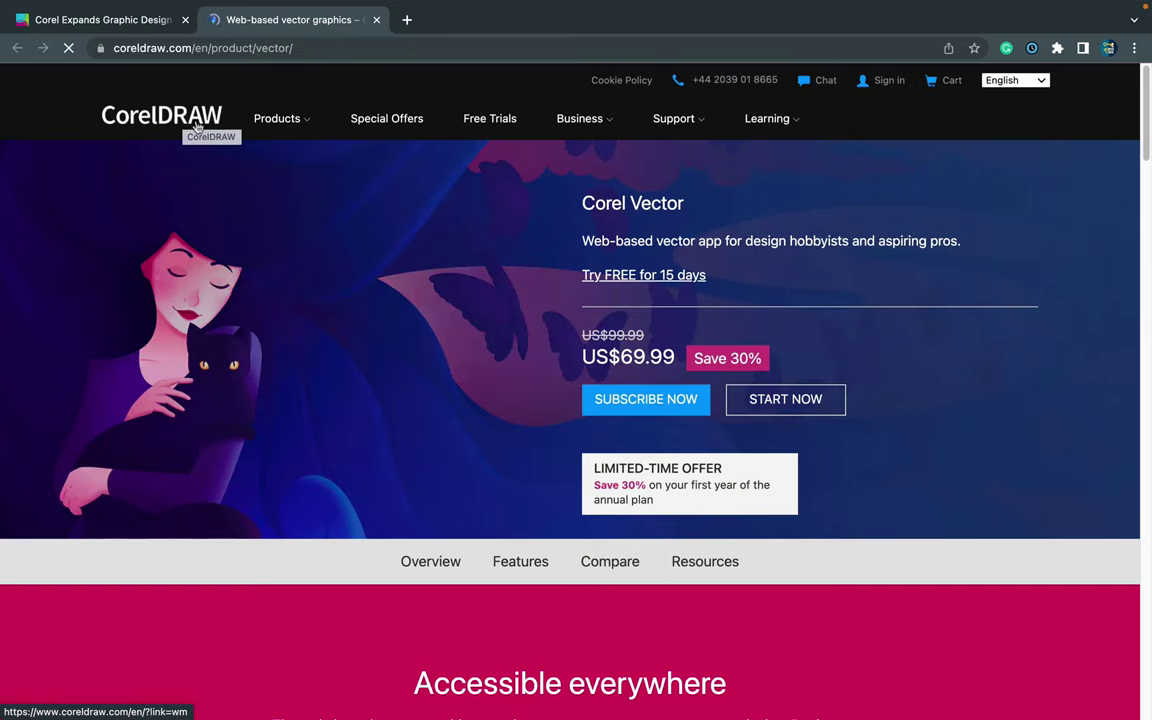
Scroll through the Corel Vector product page to review its content
scroll(481, 429, down, 2)
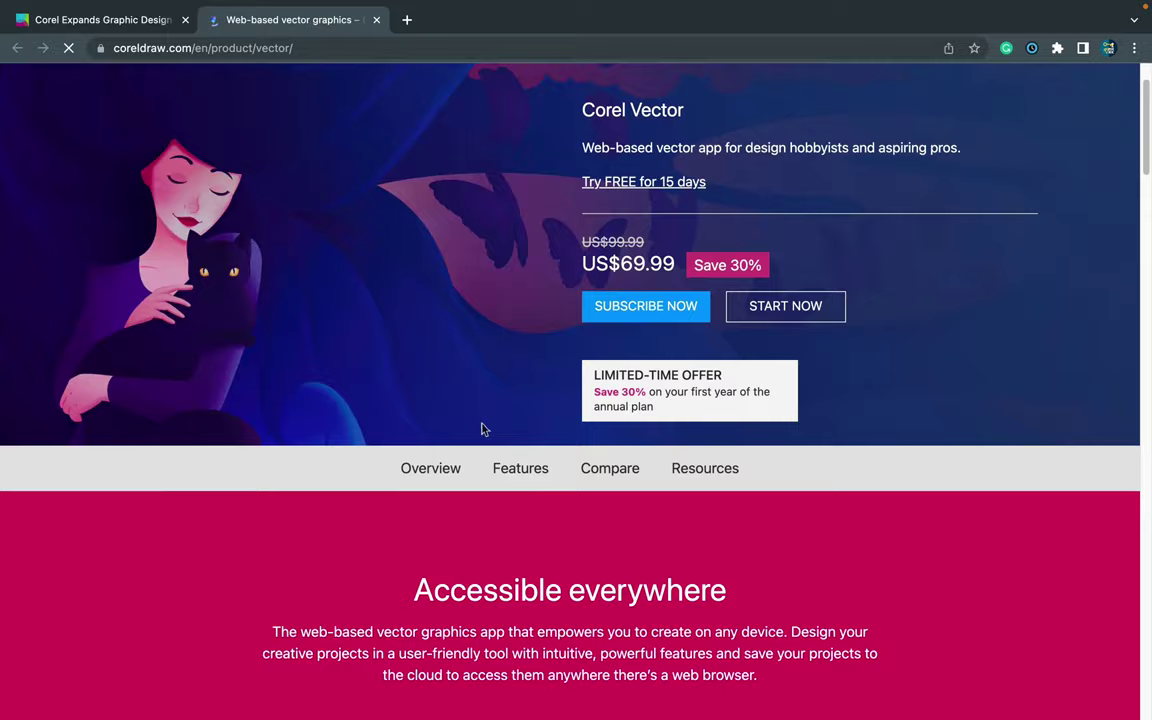
scroll(481, 429, down, 10)
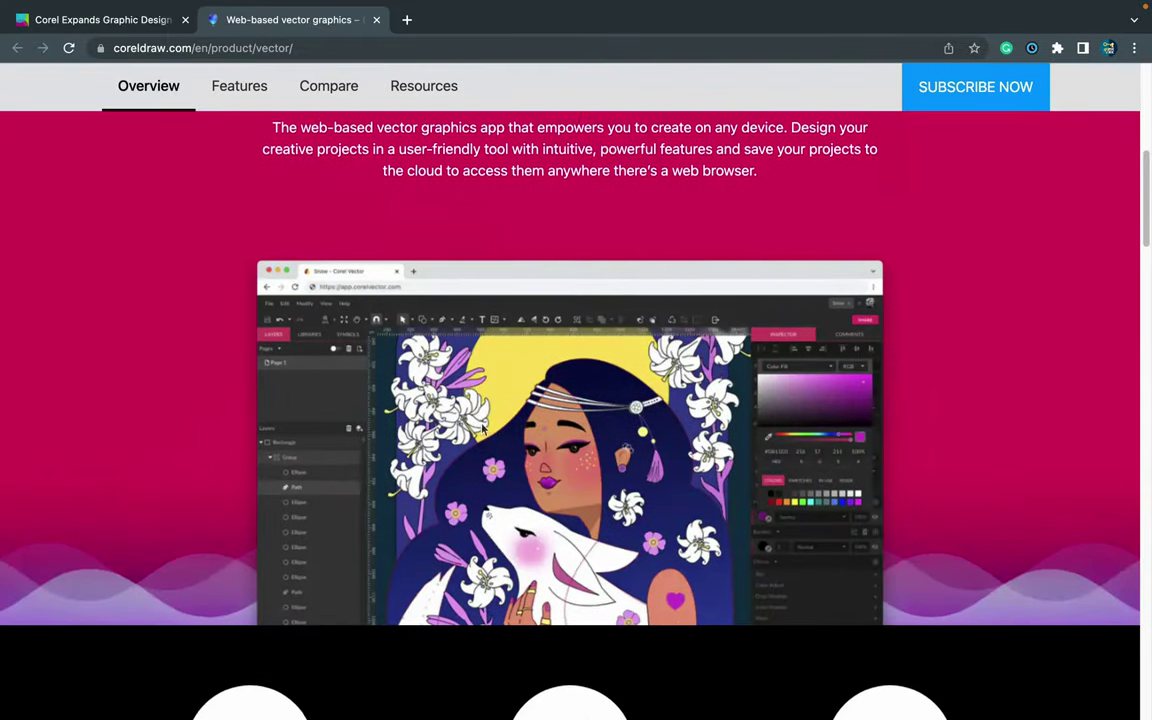
scroll(481, 429, up, 2)
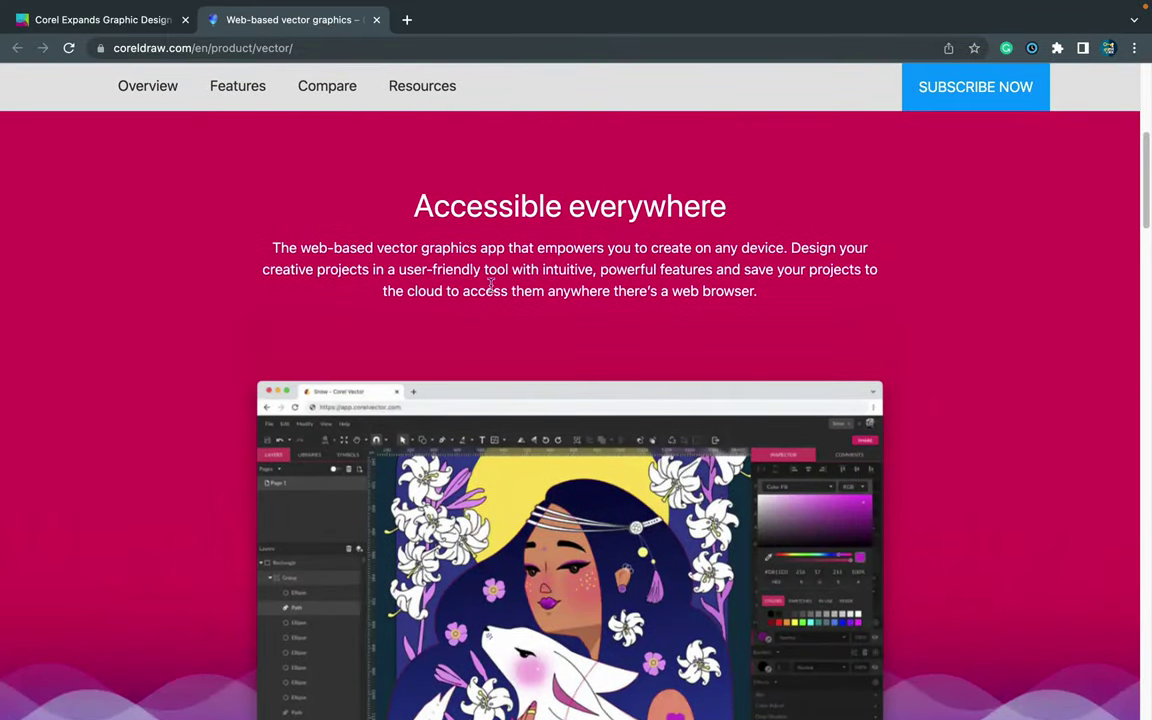
scroll(490, 284, down, 10)
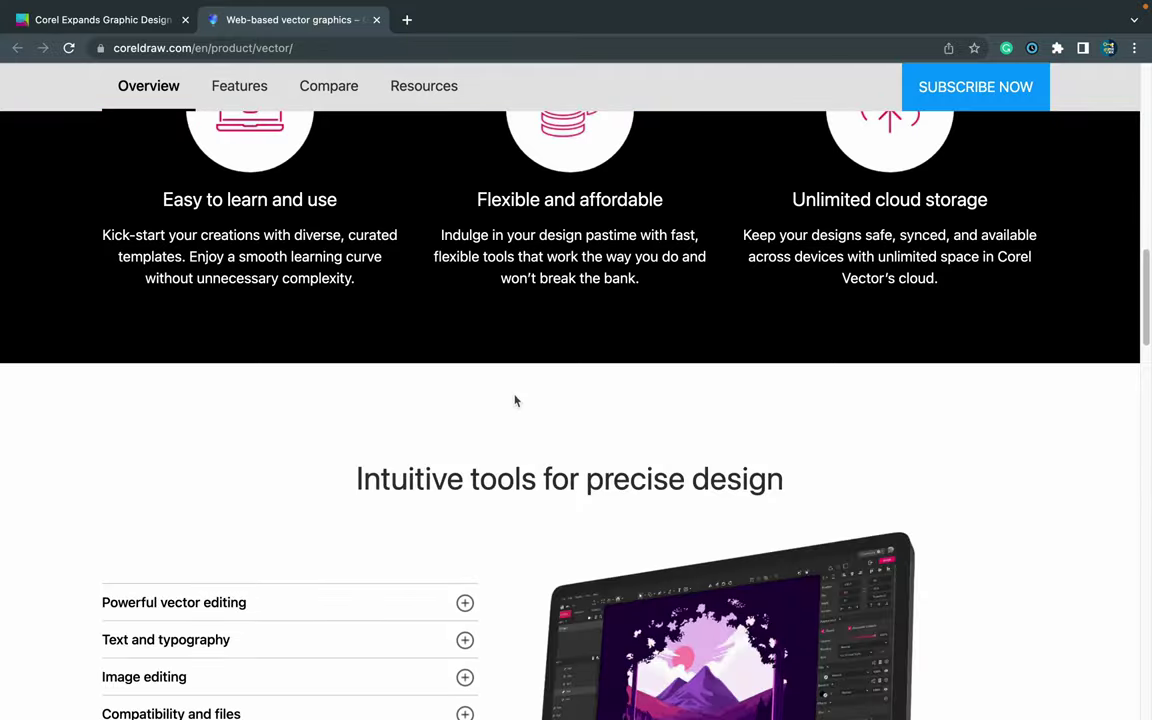
scroll(515, 401, down, 3)
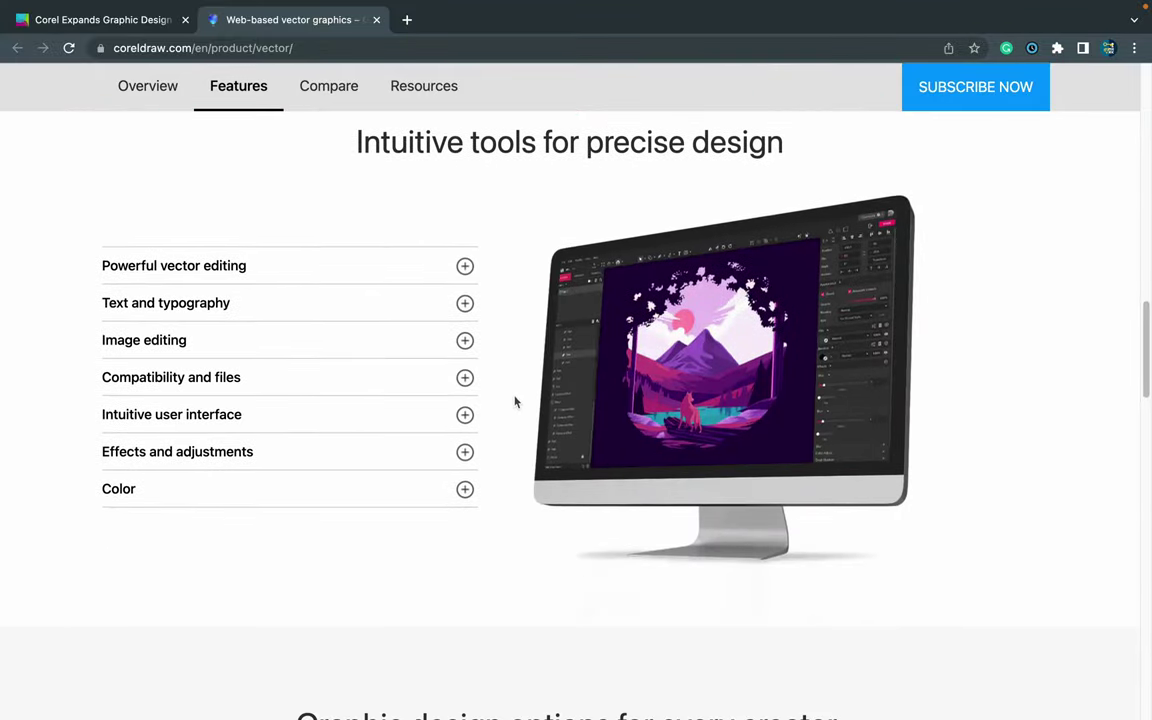
scroll(515, 401, down, 2)
scroll(515, 401, down, 5)
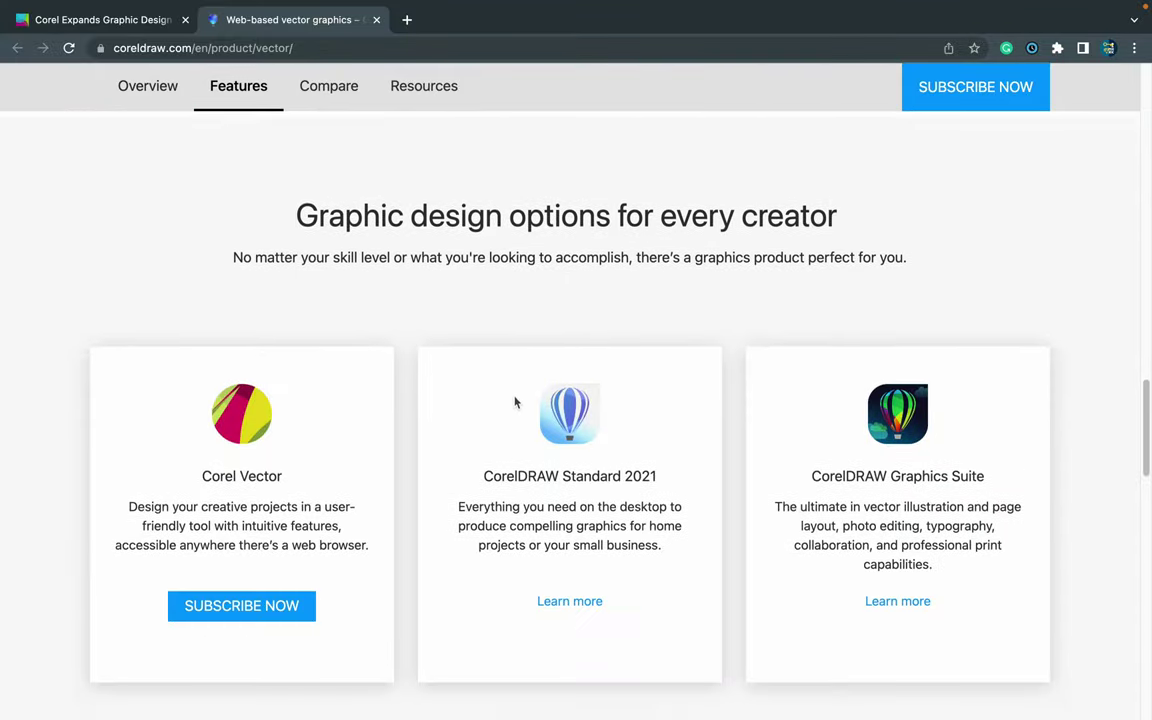
scroll(354, 350, up, 2)
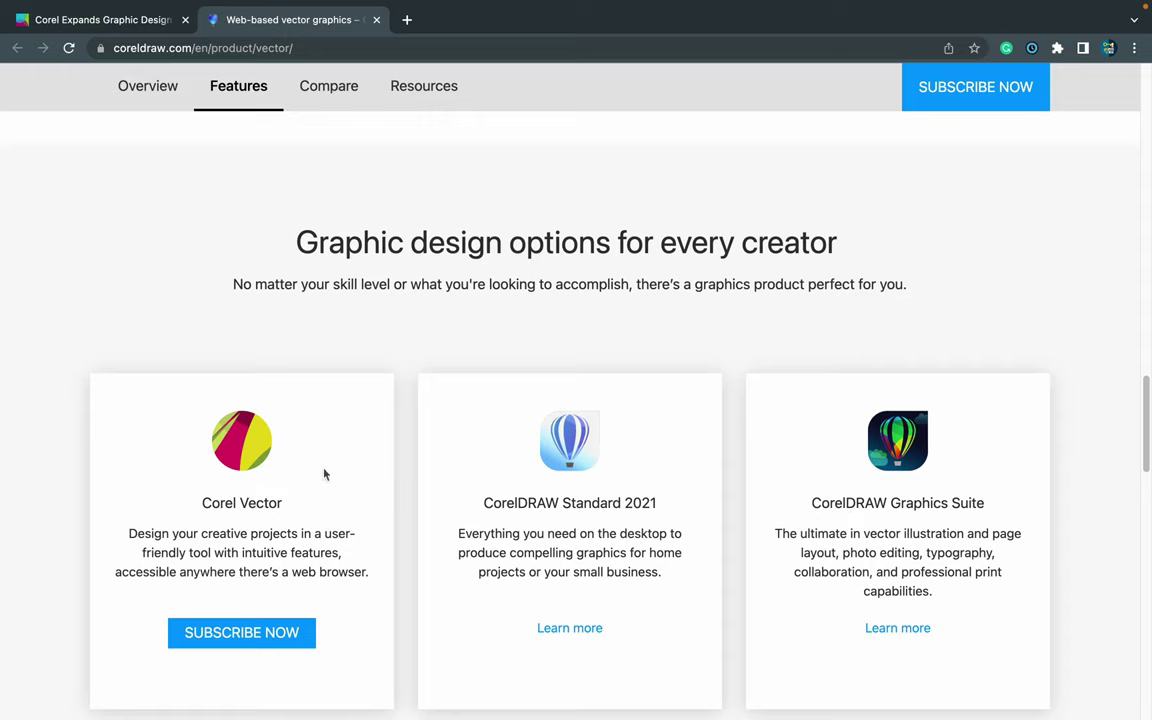
Expand the 'Can I use Corel Vector offline' FAQ answer, then scroll back up
scroll(396, 435, down, 5)
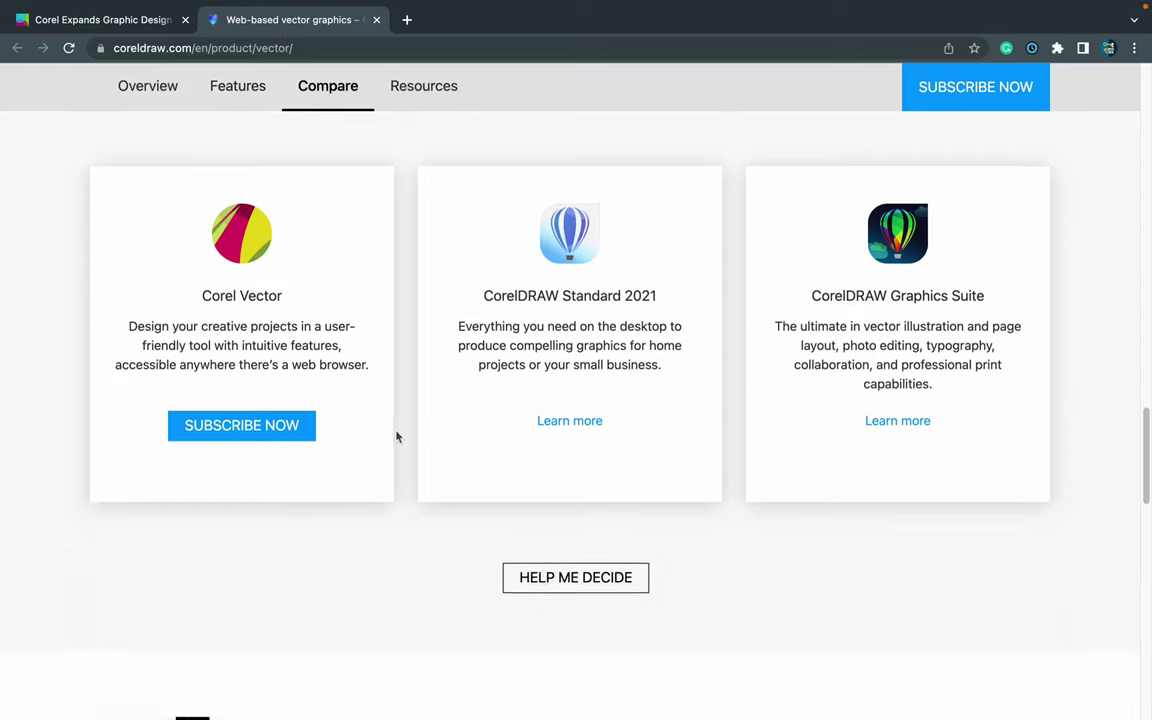
scroll(397, 438, down, 5)
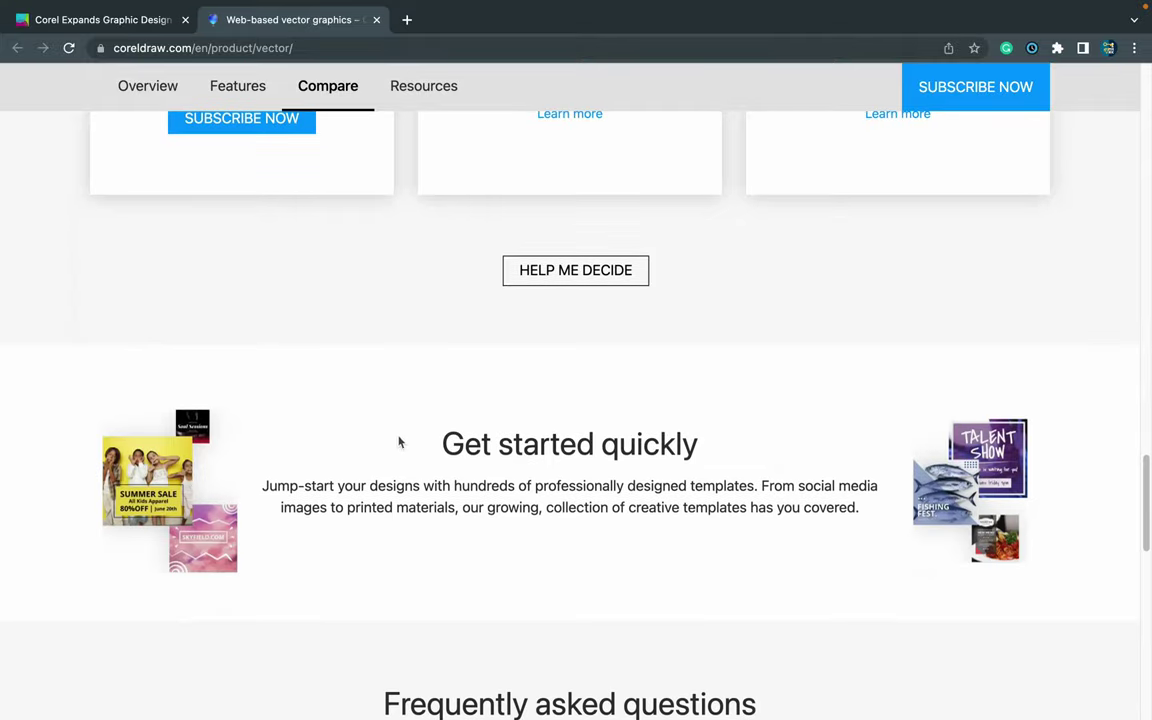
scroll(399, 442, down, 2)
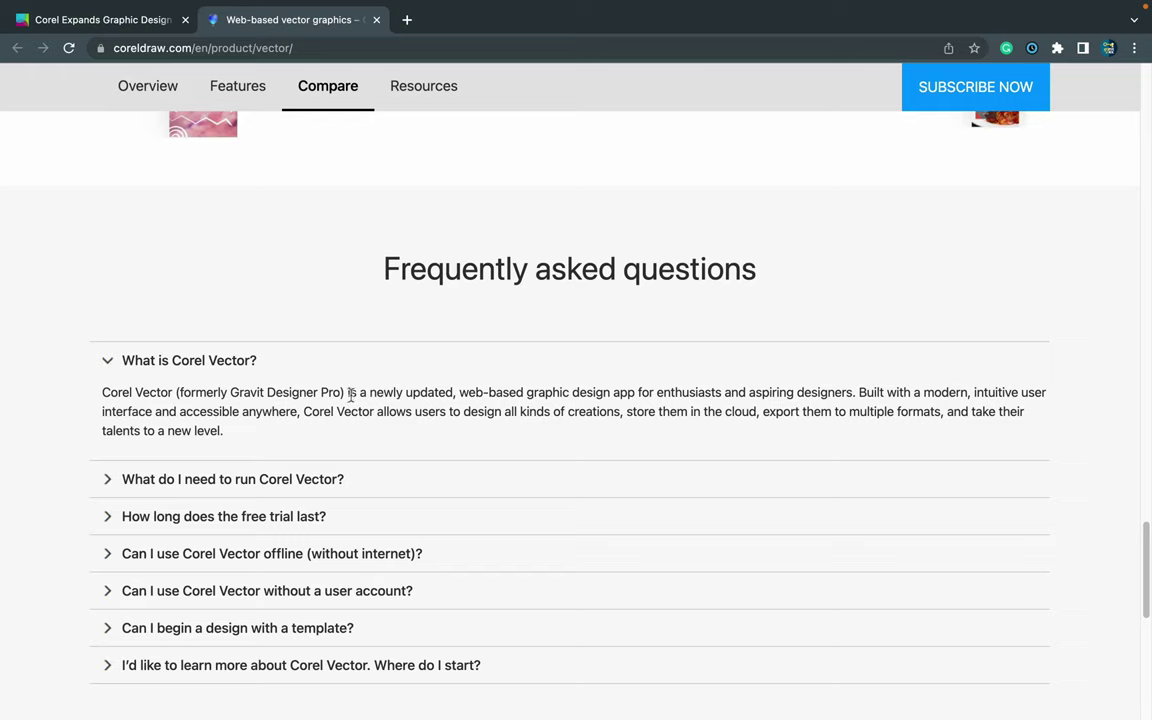
scroll(162, 465, down, 1)
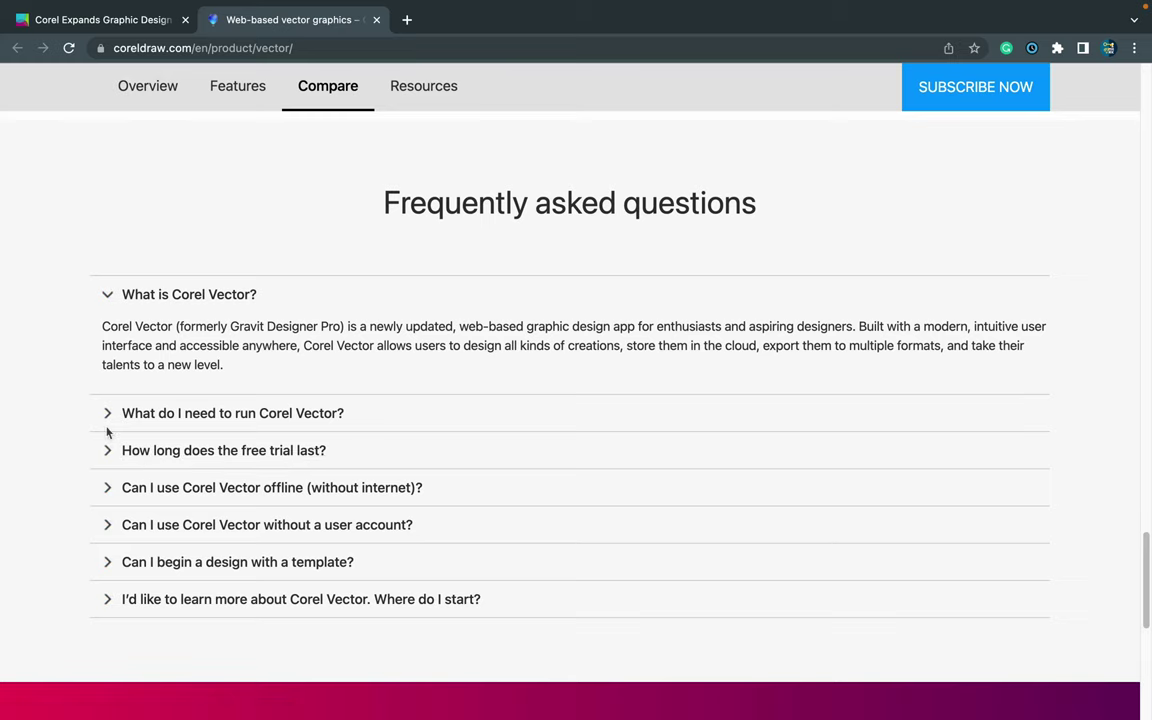
click(106, 490)
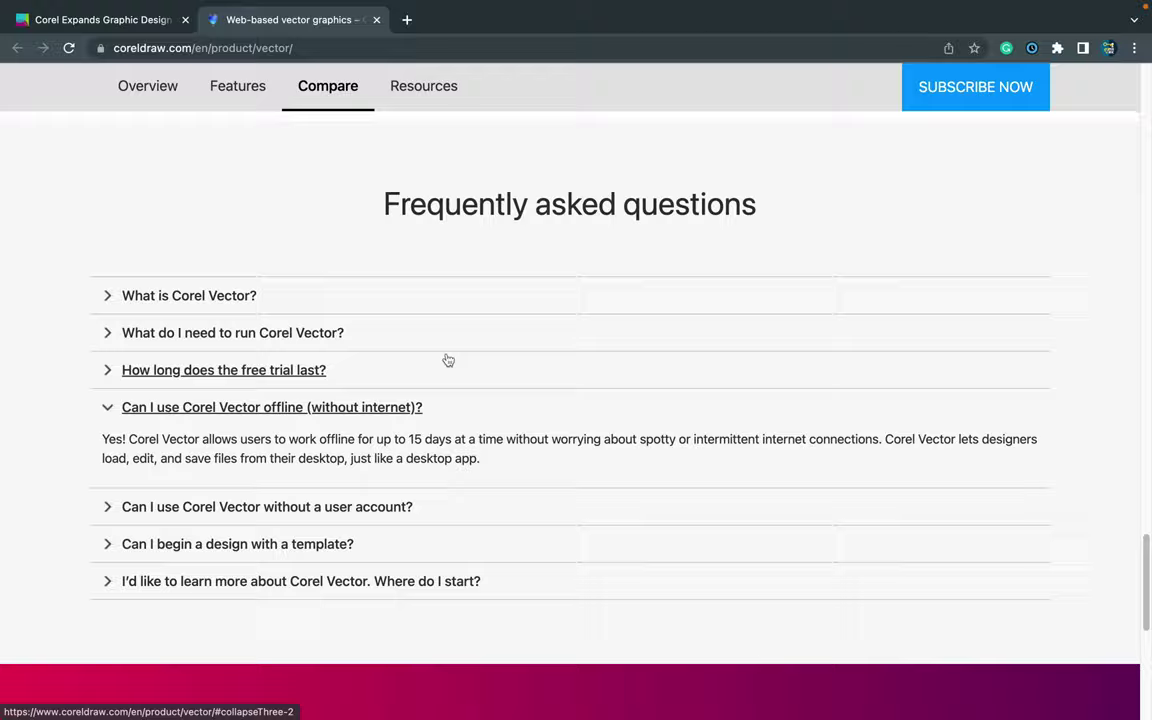
scroll(447, 360, up, 20)
Return to the top pricing section and highlight the US$69.99 and struck-out US$99.99 prices
scroll(447, 362, up, 3)
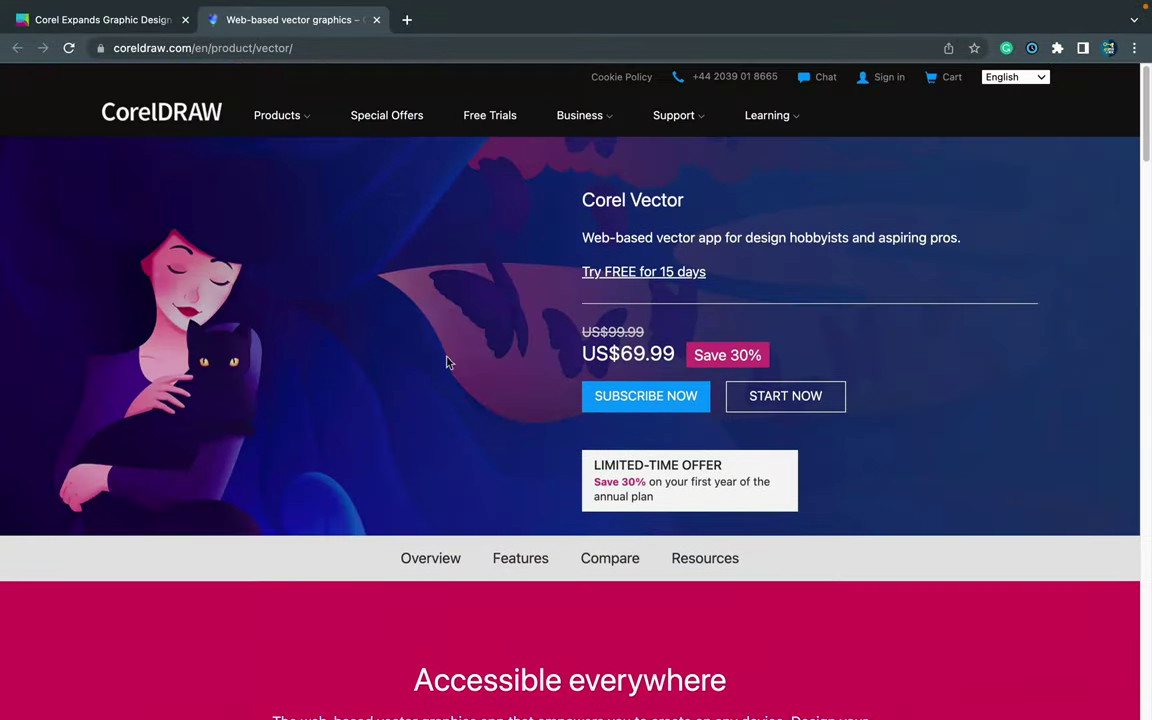
scroll(447, 362, down, 5)
scroll(441, 371, down, 3)
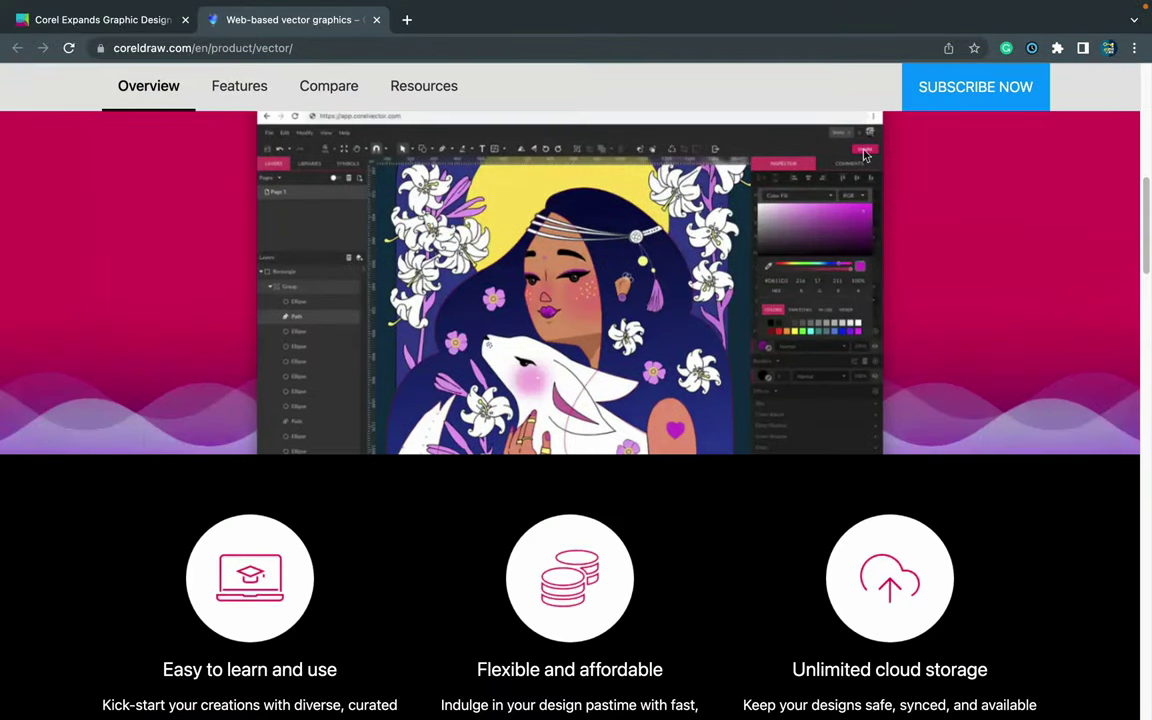
click(945, 87)
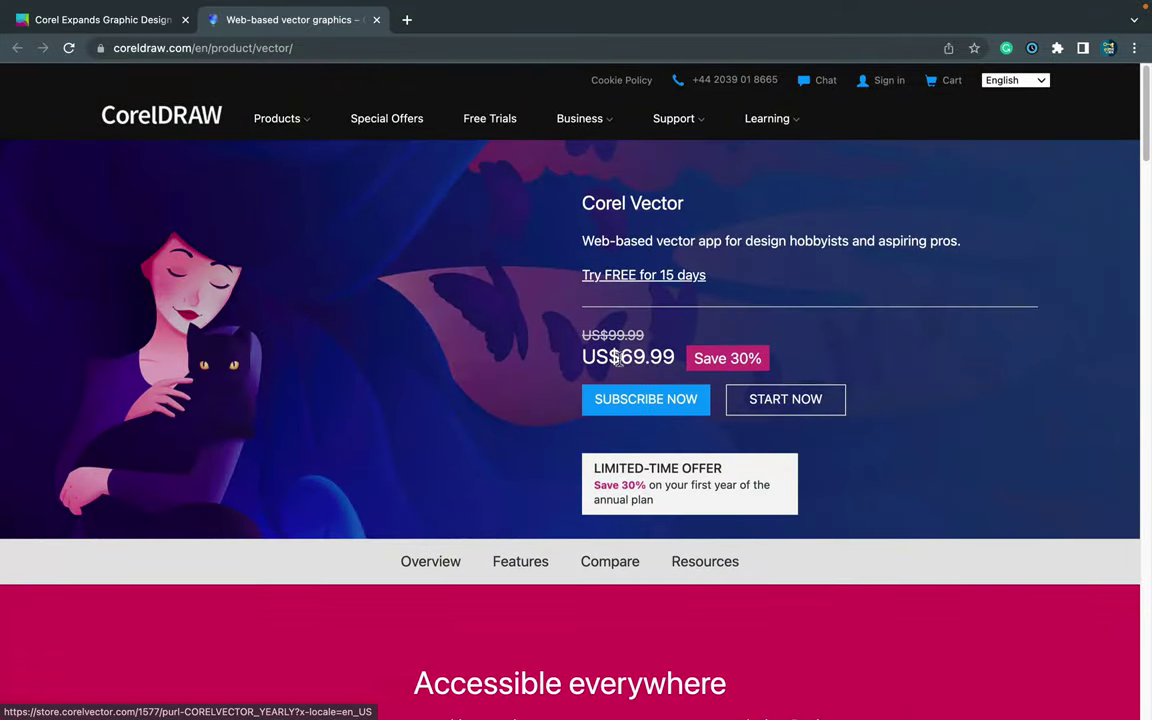
drag(619, 366, 629, 364)
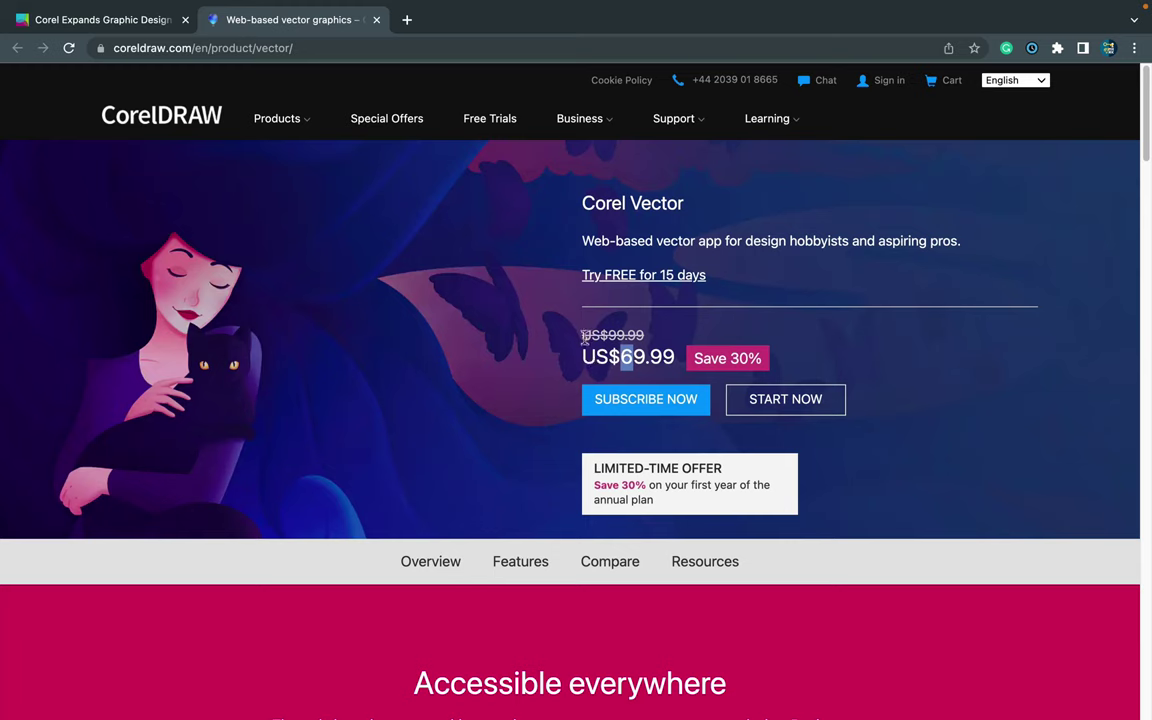
drag(583, 337, 646, 340)
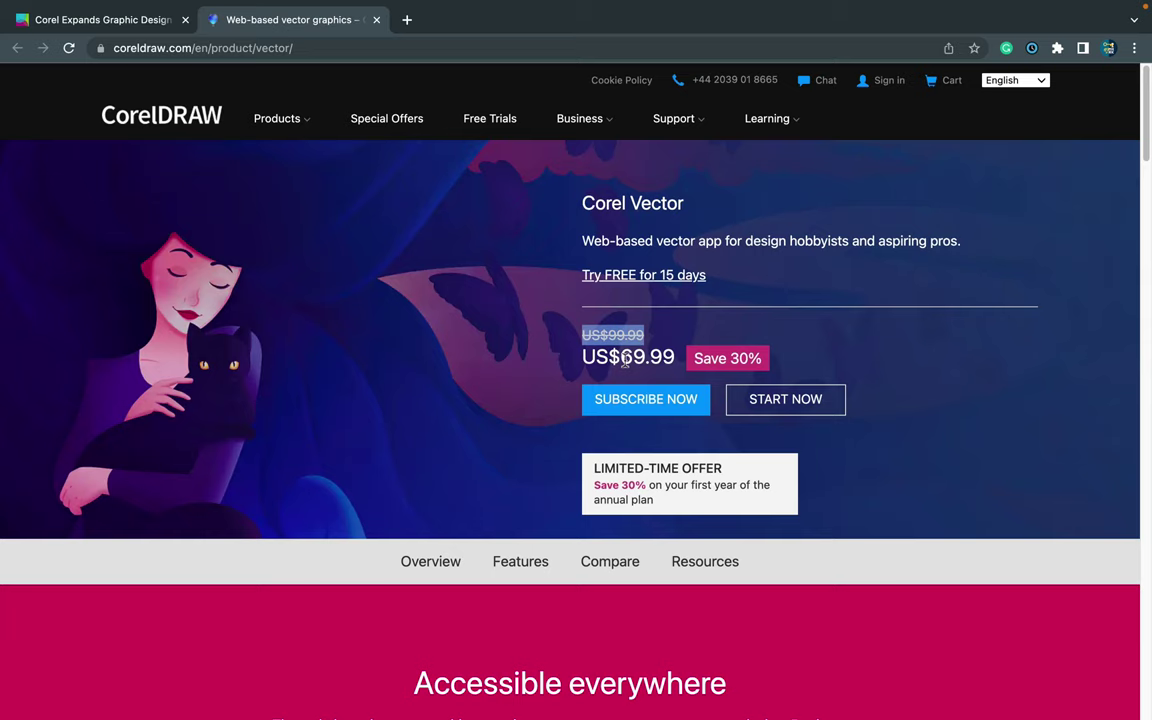
click(586, 357)
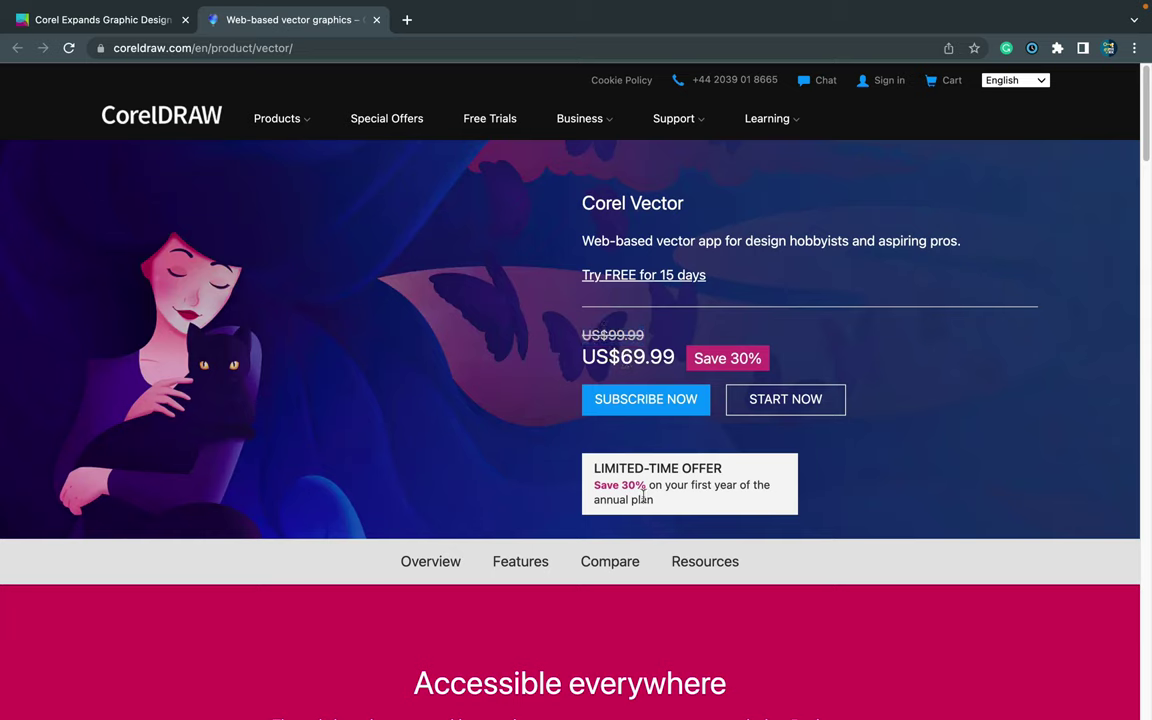
Highlight 'annual plan' in the limited-time offer, then launch the Corel Vector web app with START NOW
drag(654, 499, 596, 493)
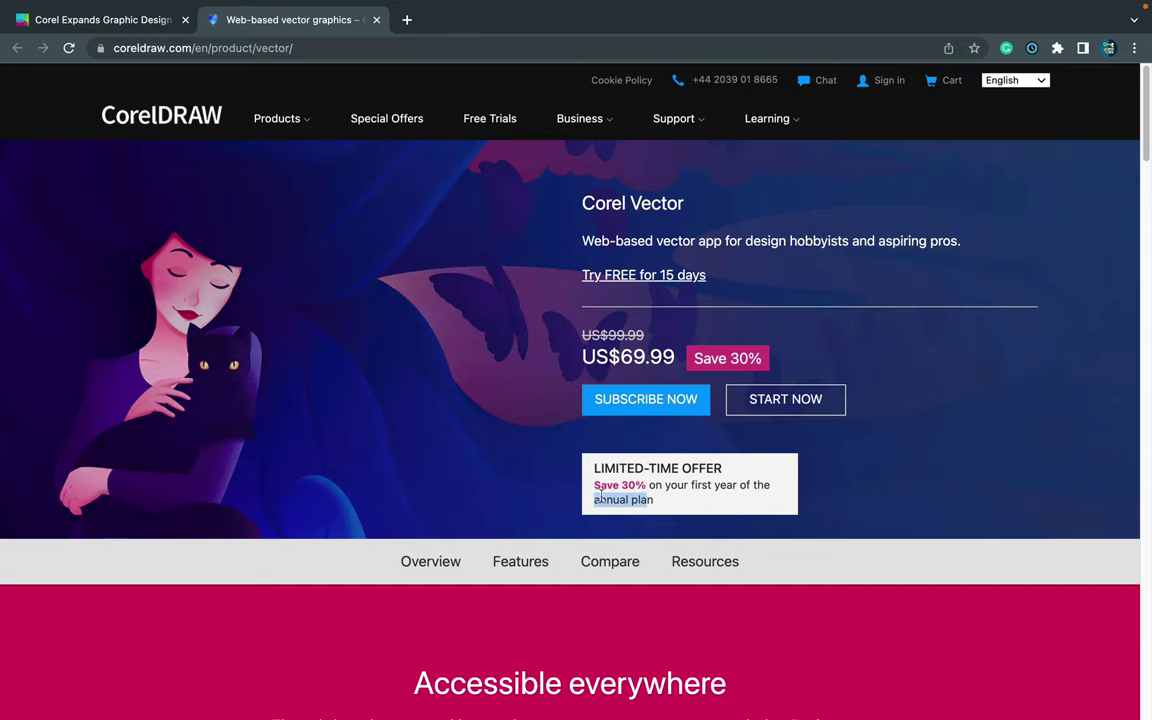
click(852, 470)
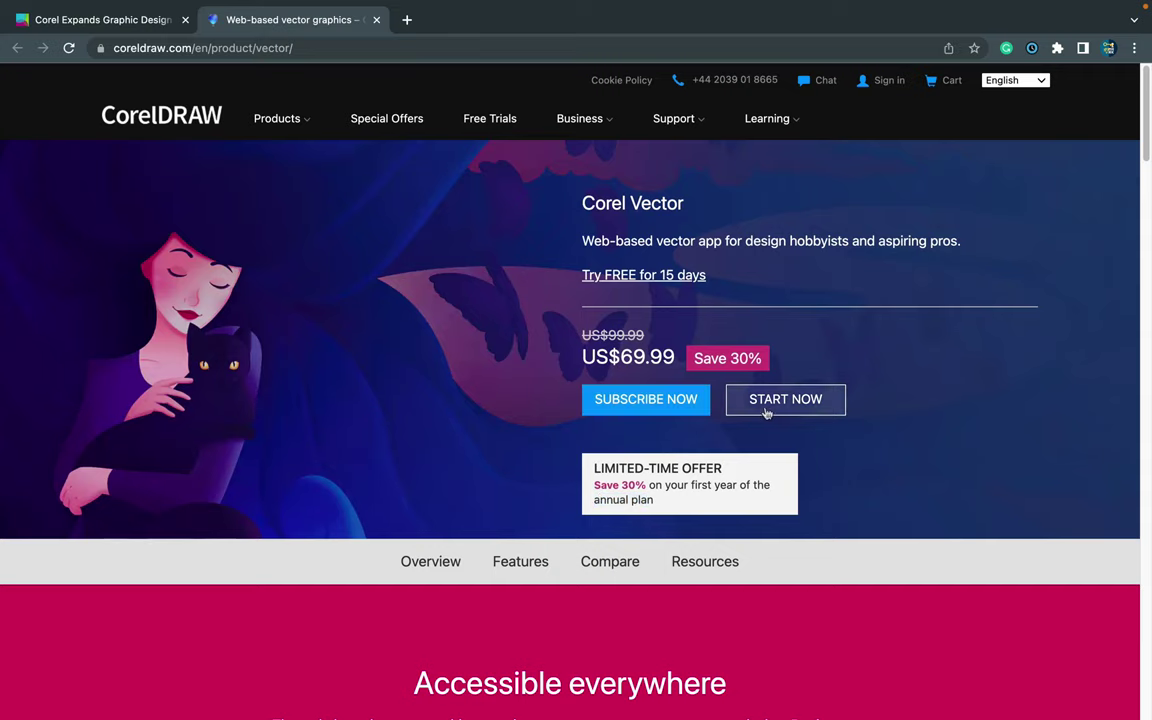
click(767, 410)
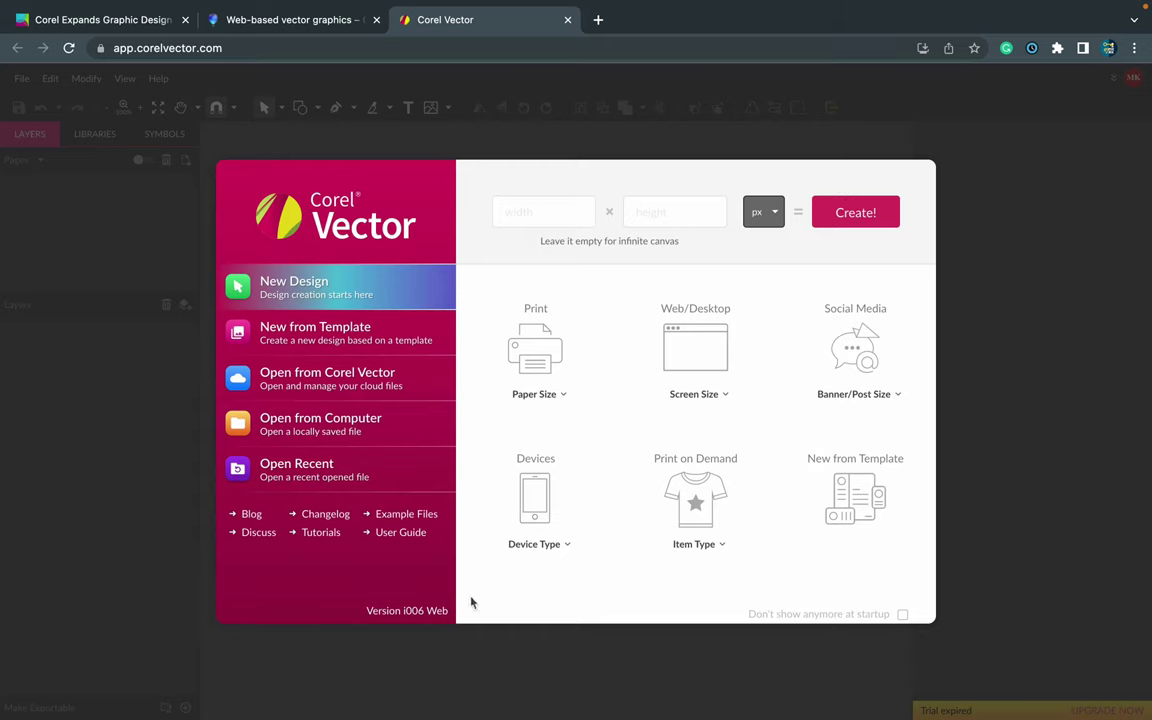
Choose A4 (210x297 mm) from the Print Paper Size list to create a blank design
click(564, 396)
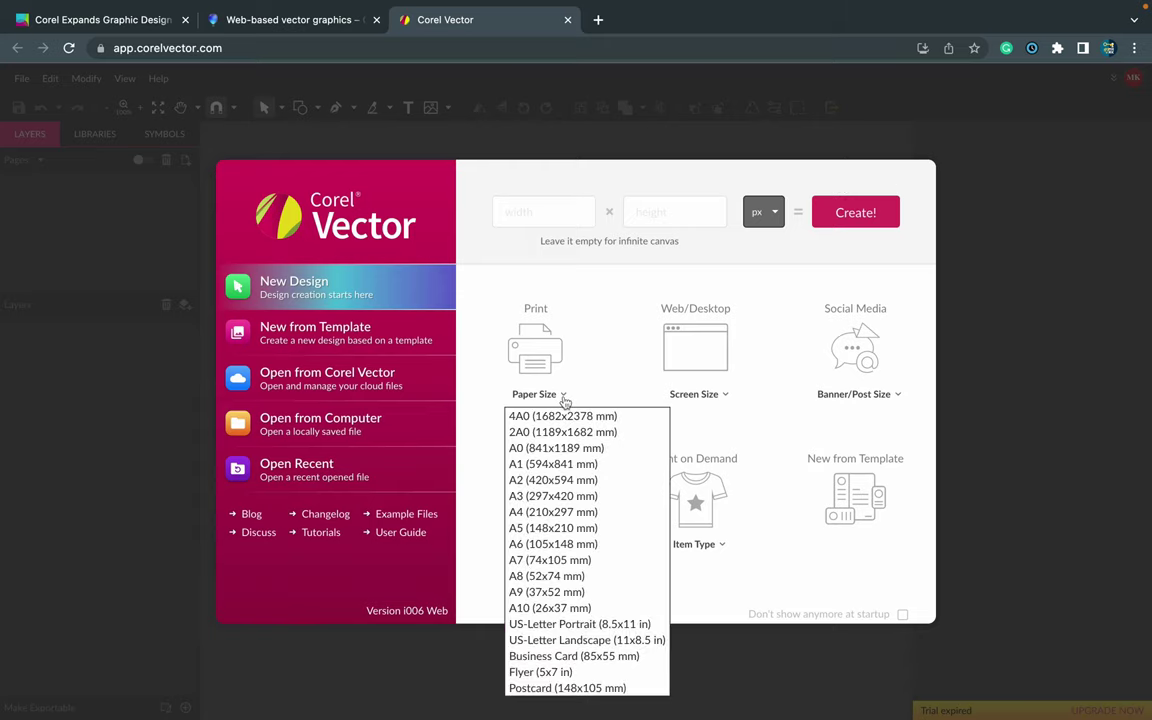
click(572, 512)
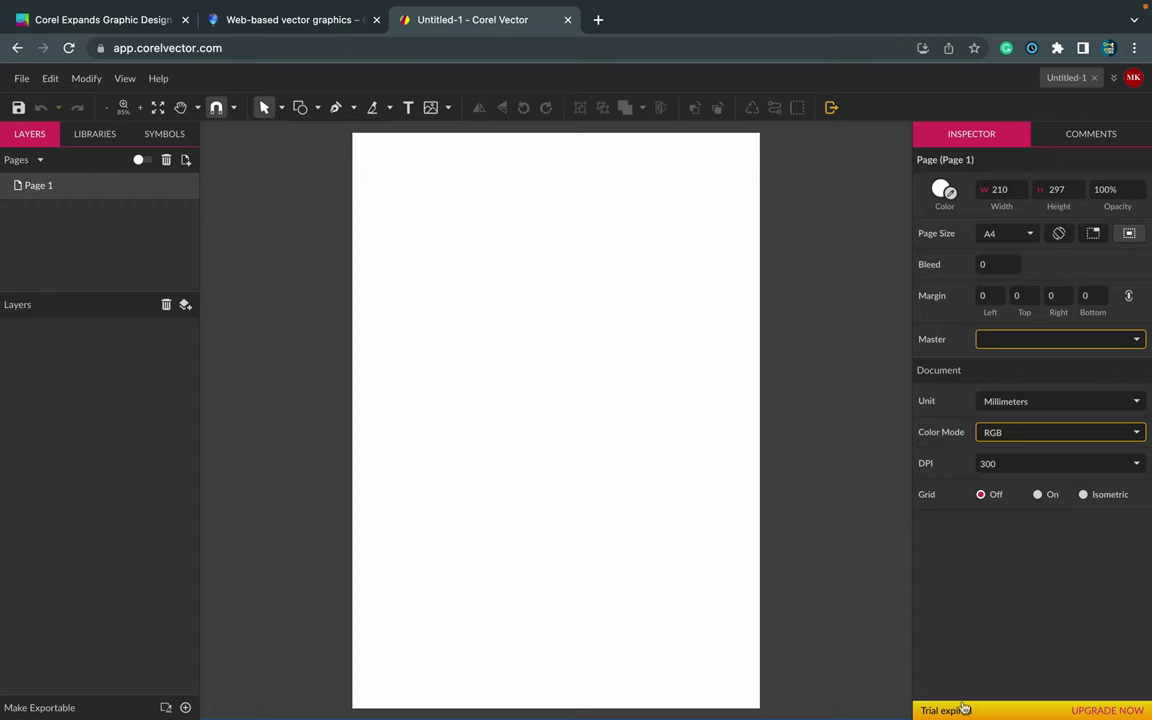
Try the Master page dropdown, then dismiss the PRO-features subscription prompt
mouse_move(960, 715)
click(1136, 342)
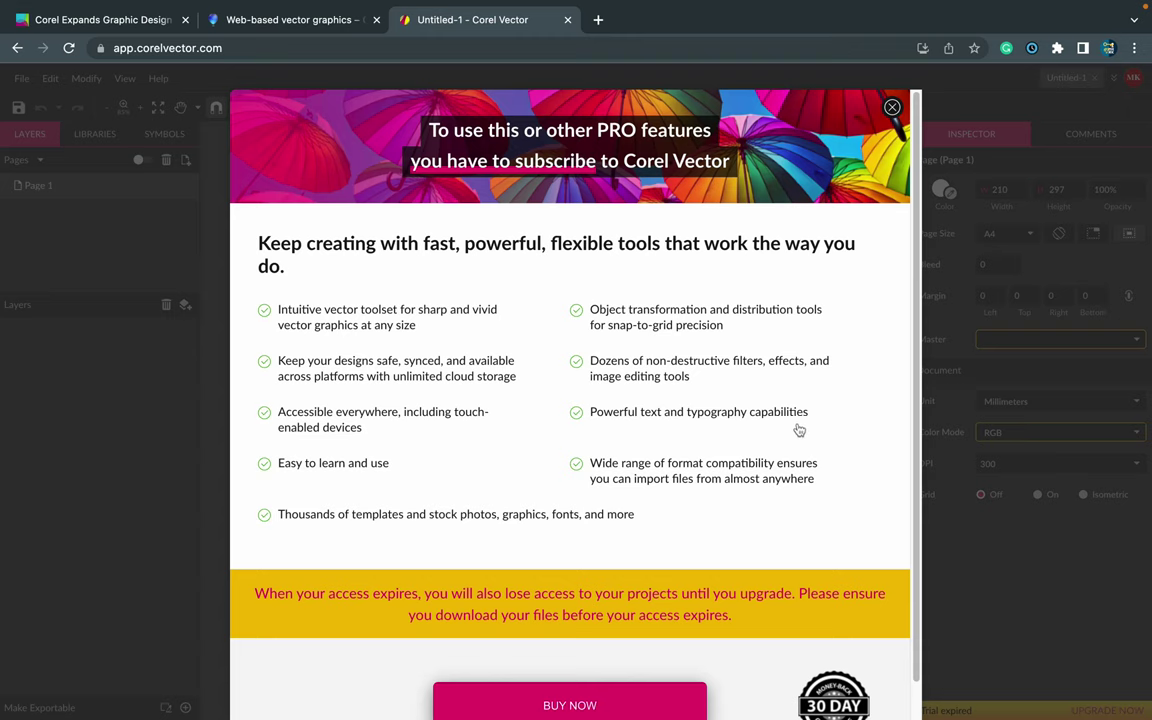
scroll(681, 596, down, 1)
scroll(623, 662, up, 1)
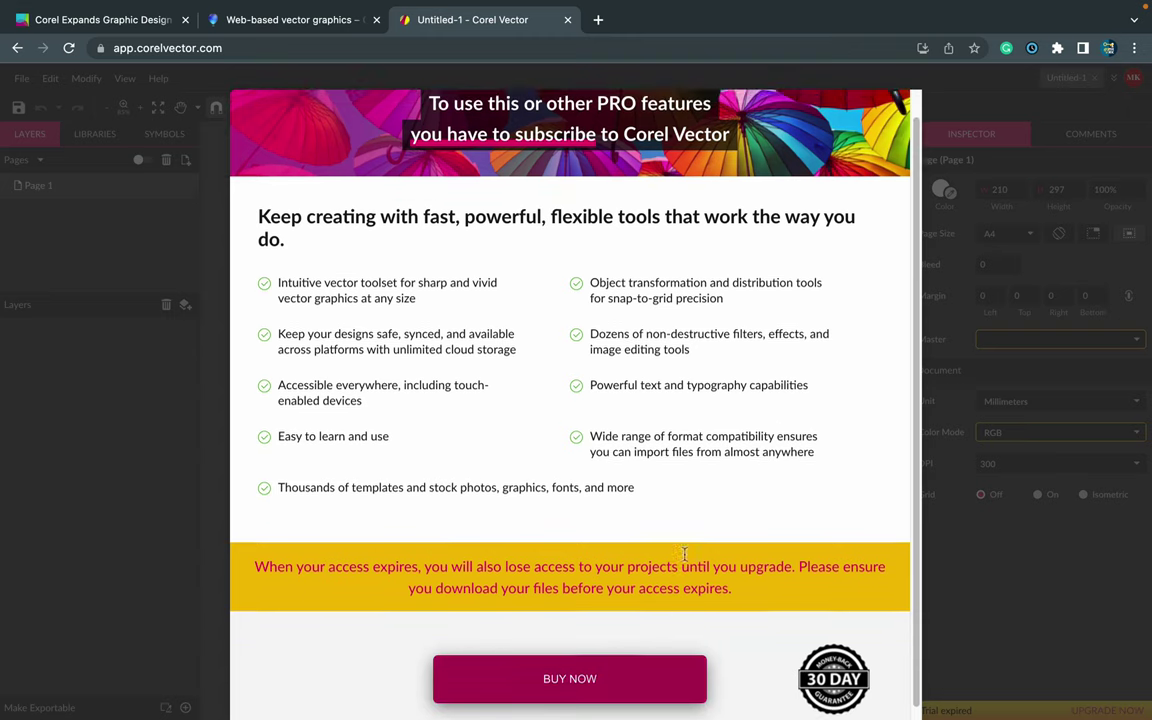
click(892, 108)
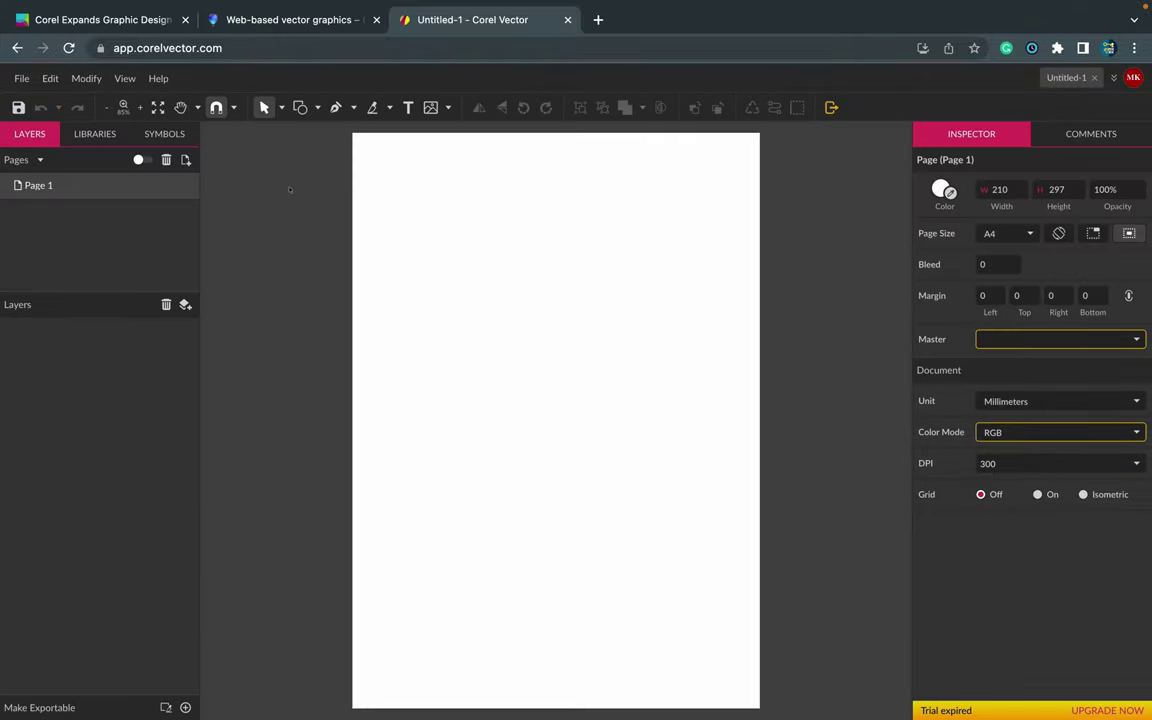
Draw a square near the top left of the A4 page with the Rectangle tool
click(317, 107)
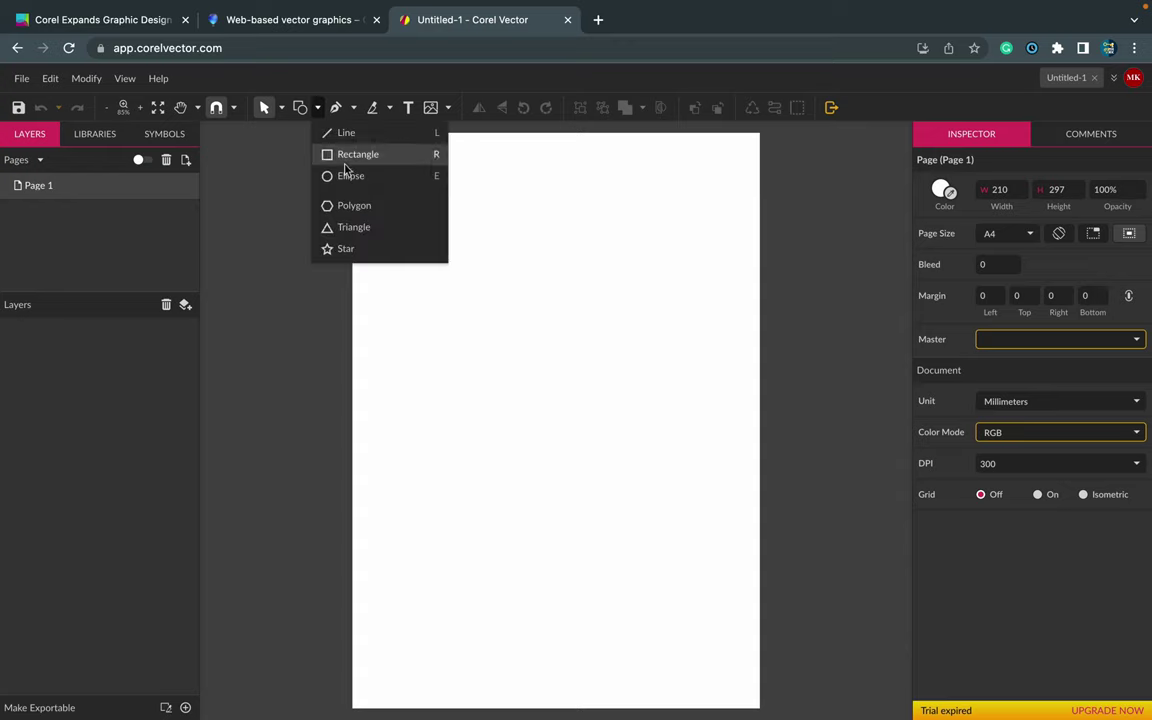
click(352, 155)
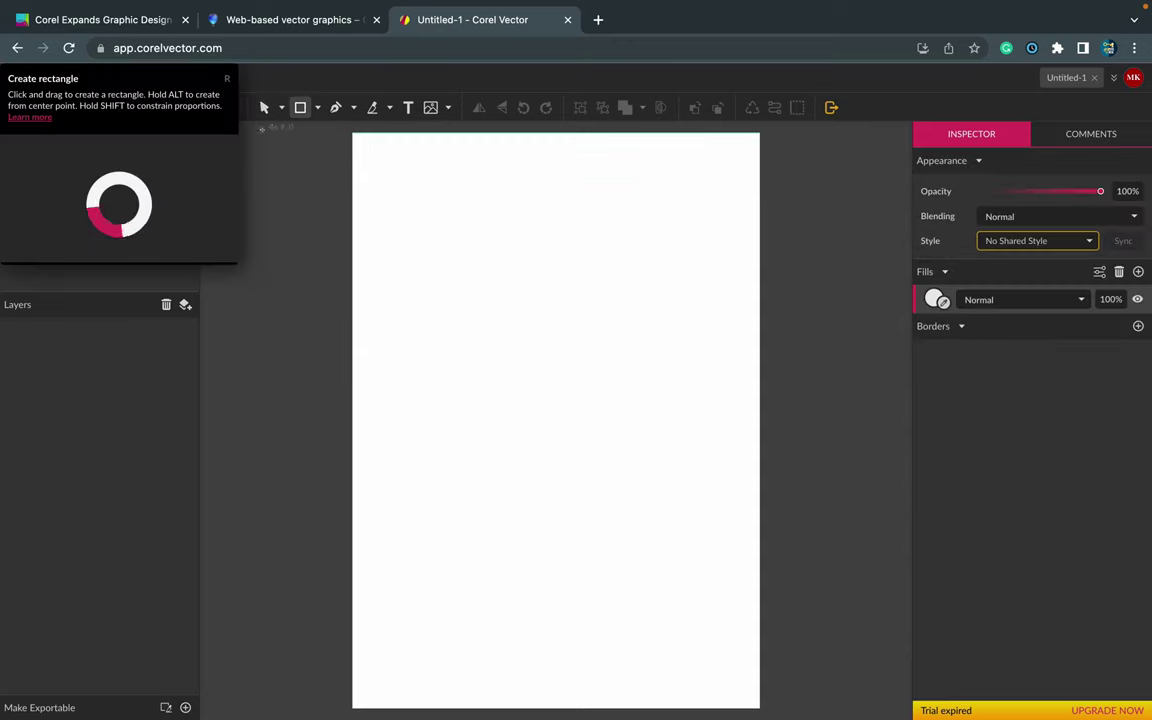
mouse_move(530, 320)
mouse_down()
mouse_move(440, 285)
mouse_move(416, 207)
mouse_move(565, 355)
mouse_up()
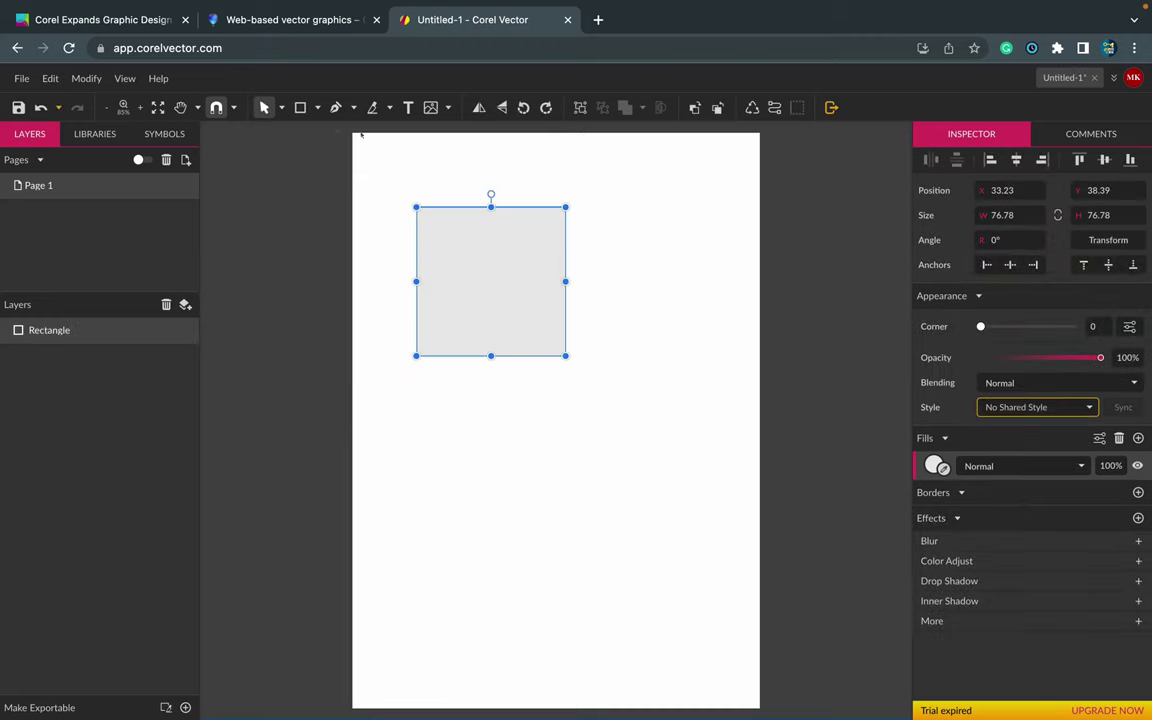
Fill the square red and add a drop shadow offset down and to the right
click(933, 466)
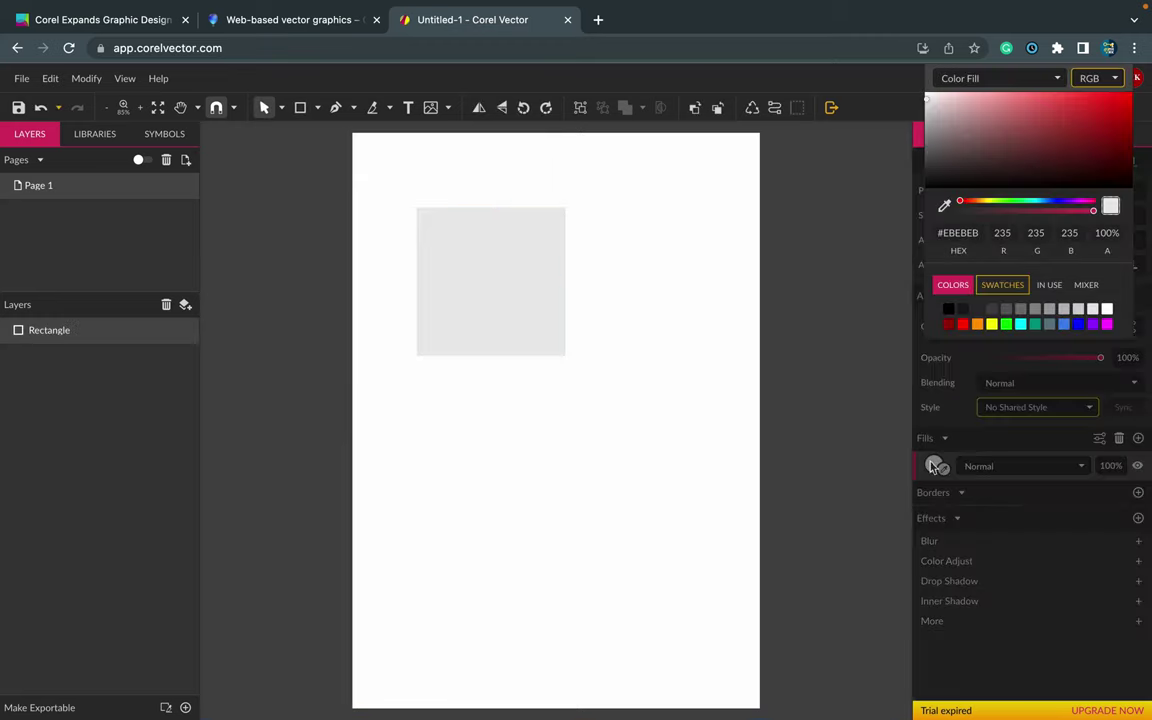
drag(1021, 172, 1098, 117)
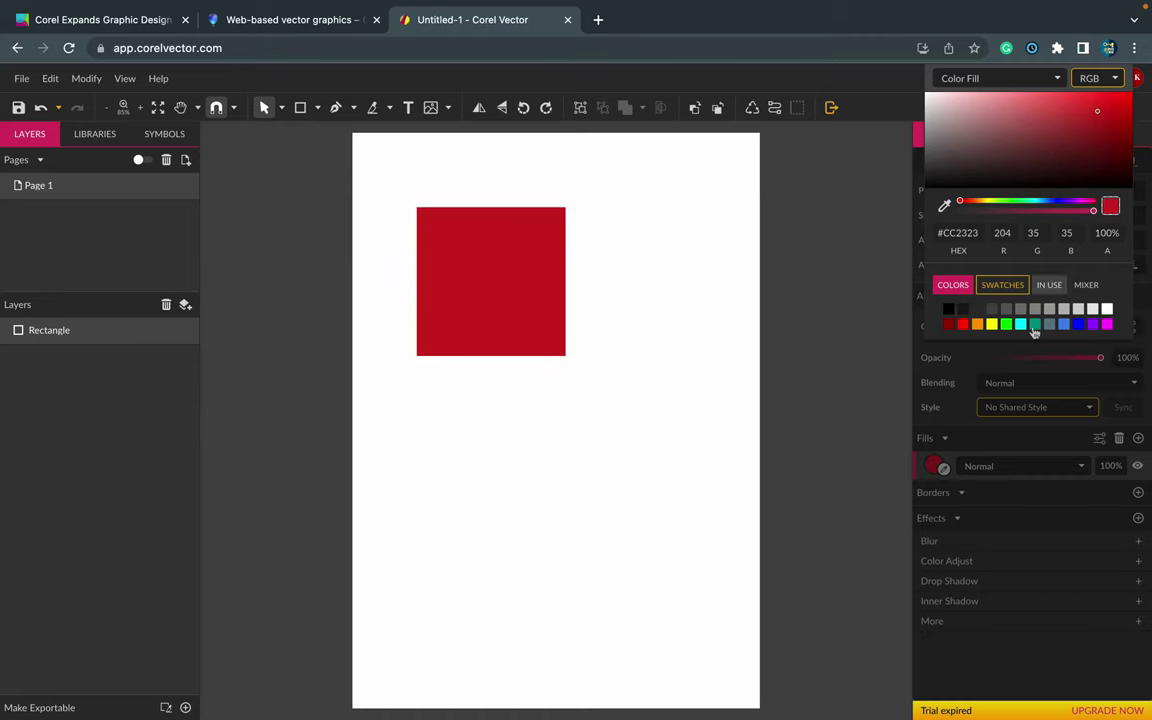
click(956, 426)
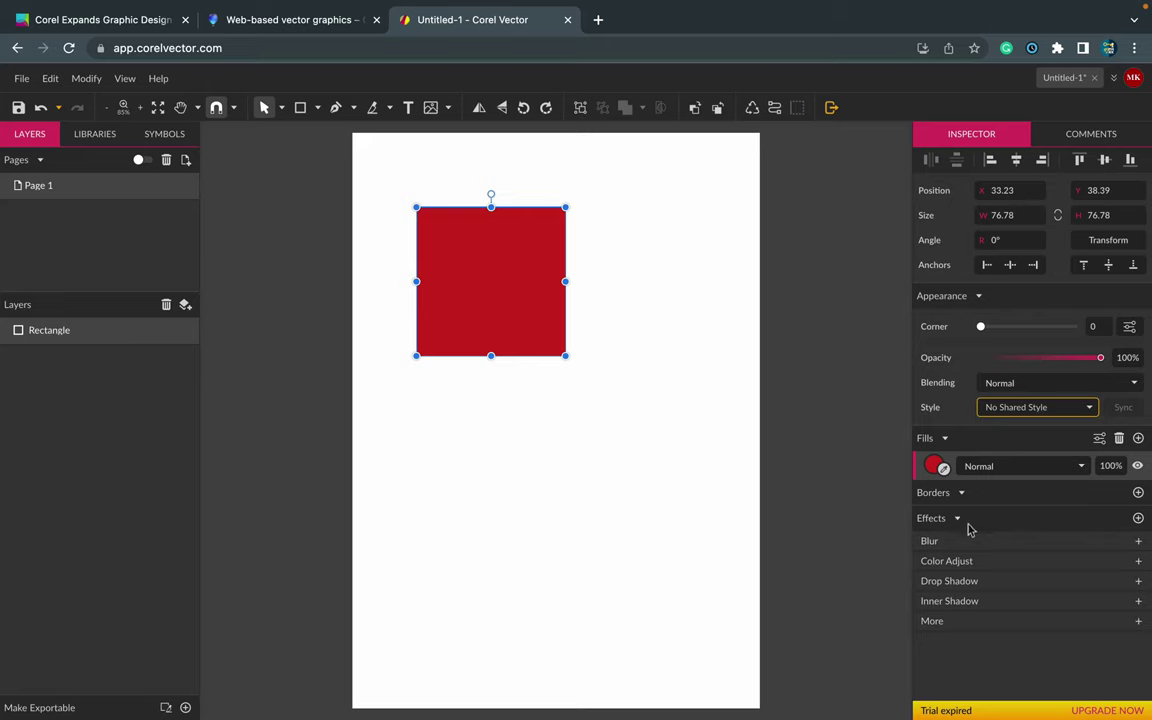
click(1138, 582)
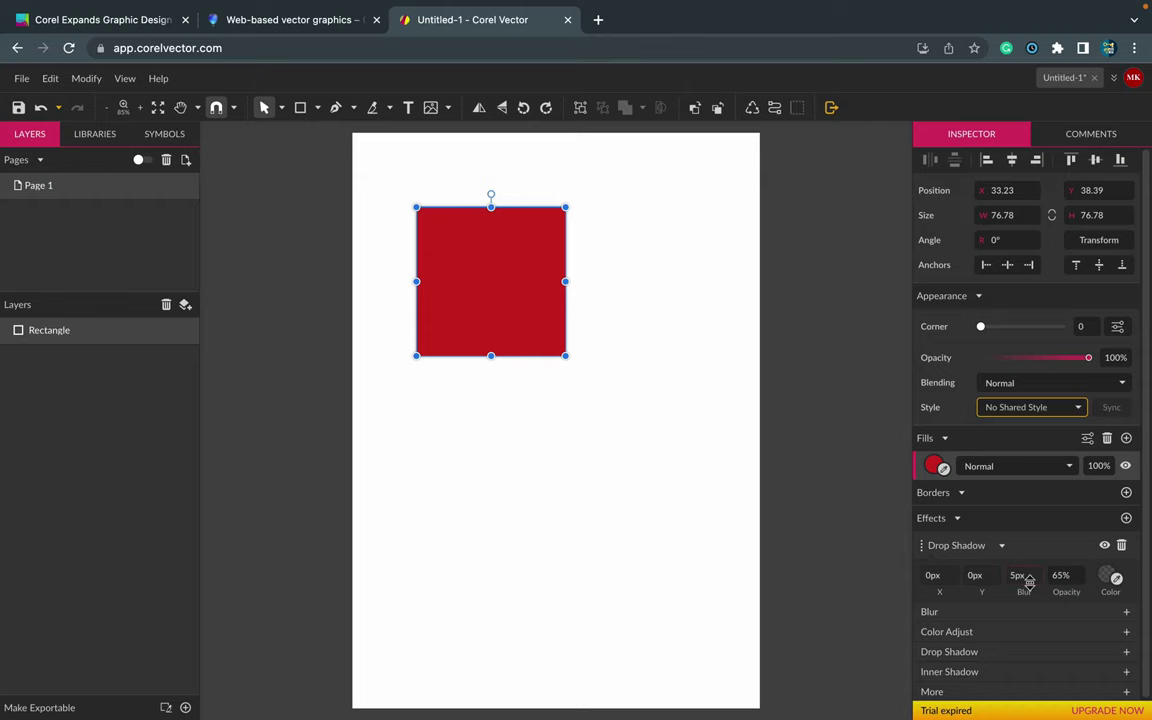
drag(936, 575, 977, 546)
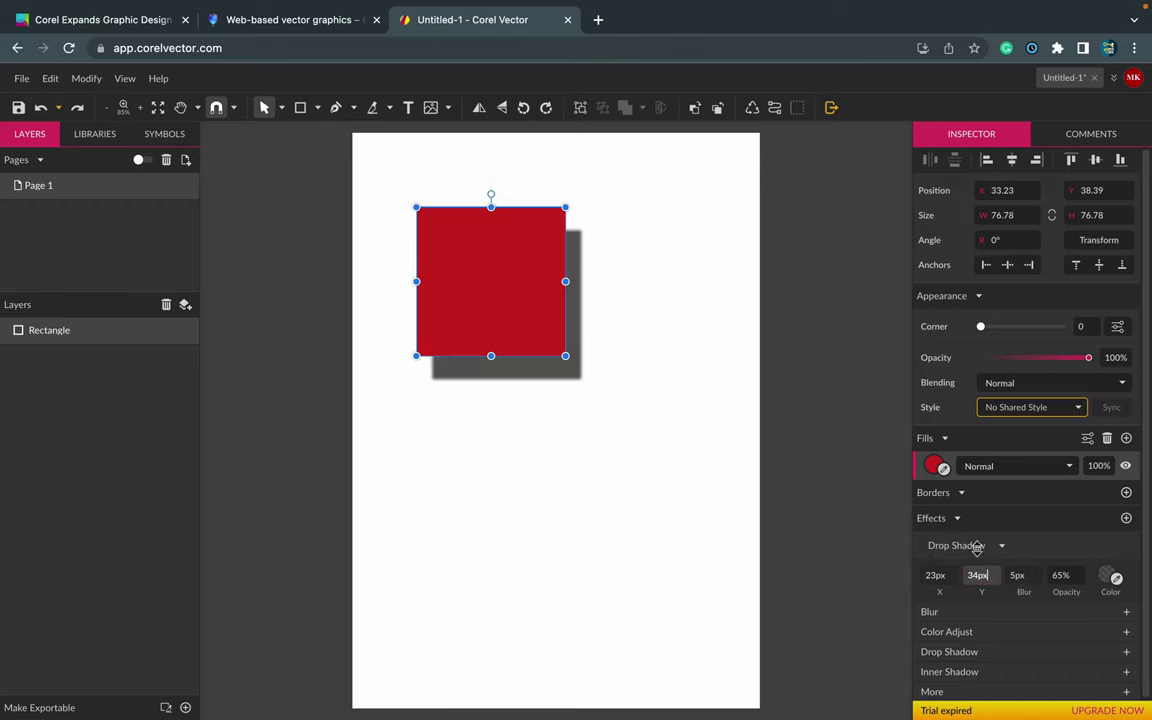
Add a 17px black border, round the corners to 14.2, and rotate the square -45°
click(1126, 493)
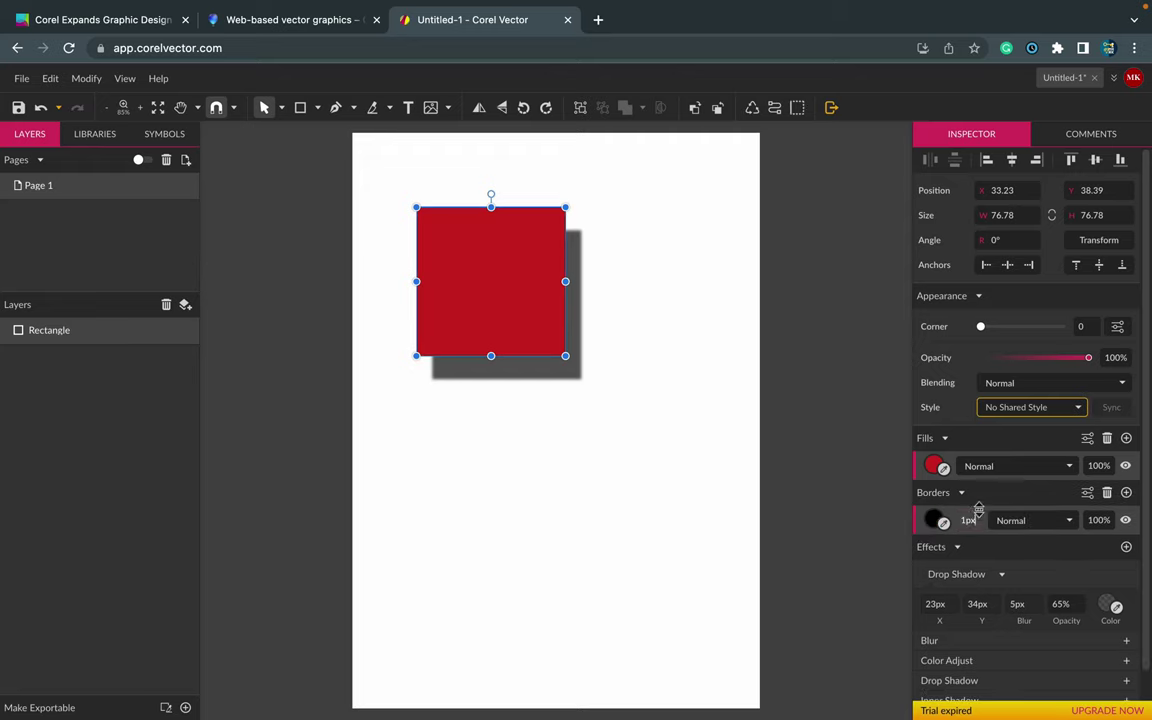
drag(983, 516, 983, 506)
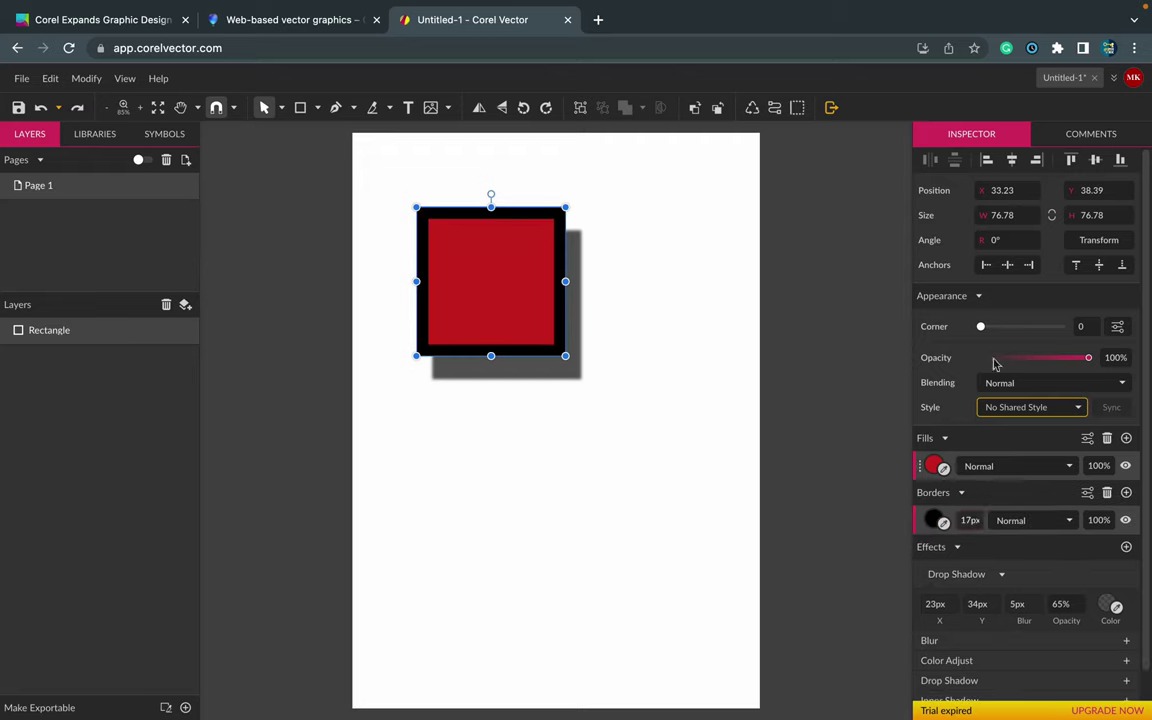
drag(980, 326, 1011, 327)
mouse_move(1089, 358)
mouse_down()
mouse_move(964, 358)
mouse_move(1107, 360)
mouse_up()
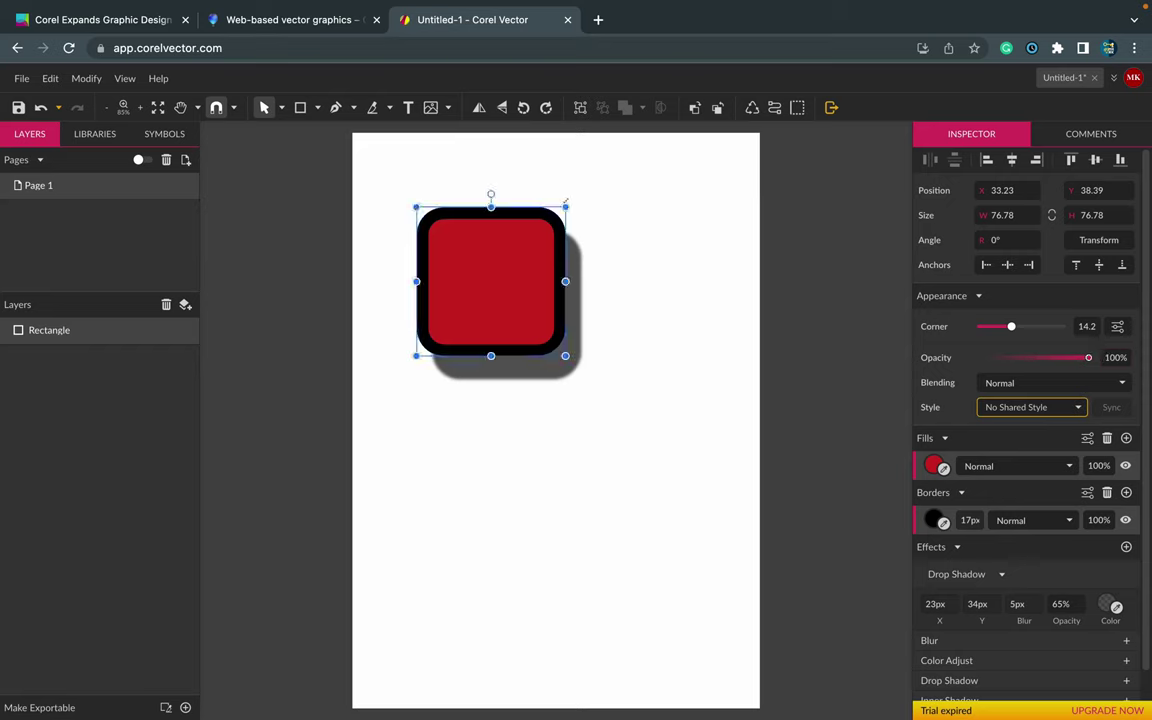
drag(566, 200, 643, 275)
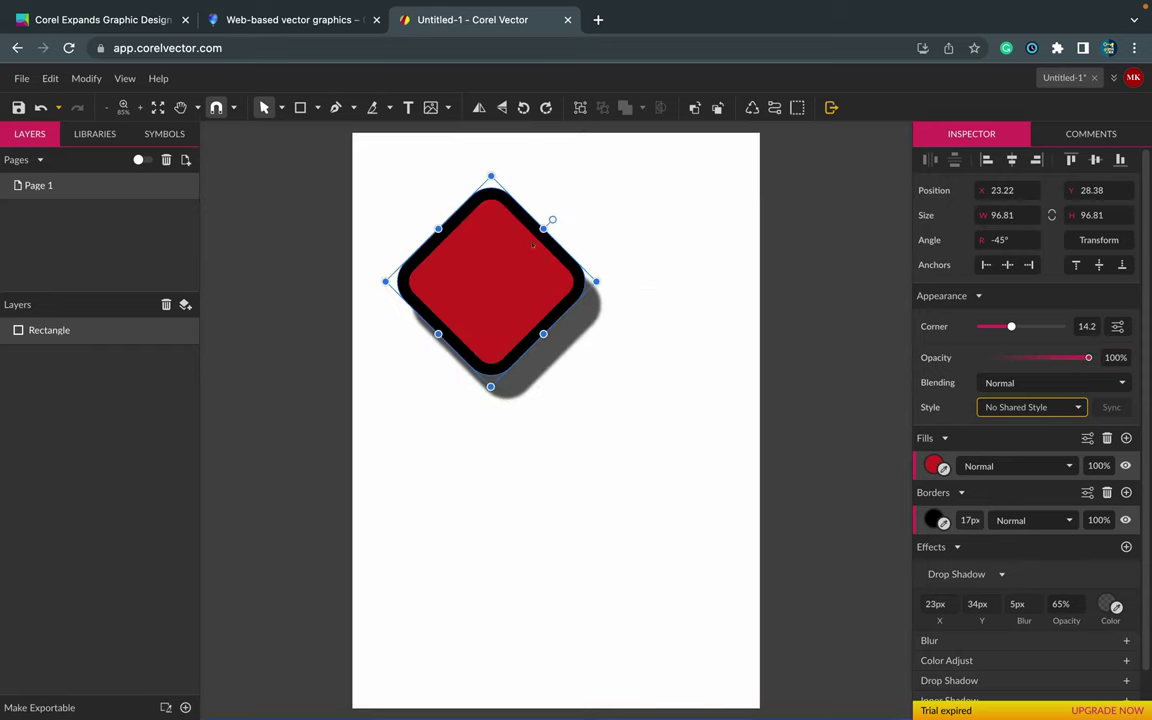
Draw a matching red circle overlapping the diamond's right side
click(317, 108)
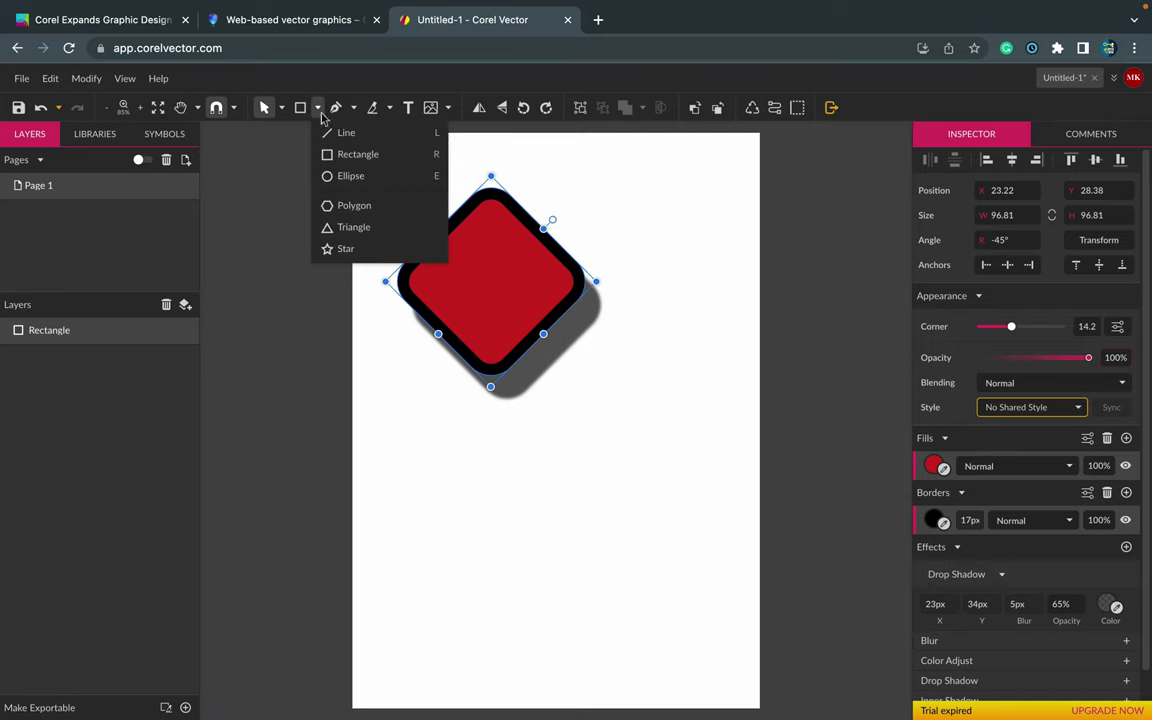
click(347, 175)
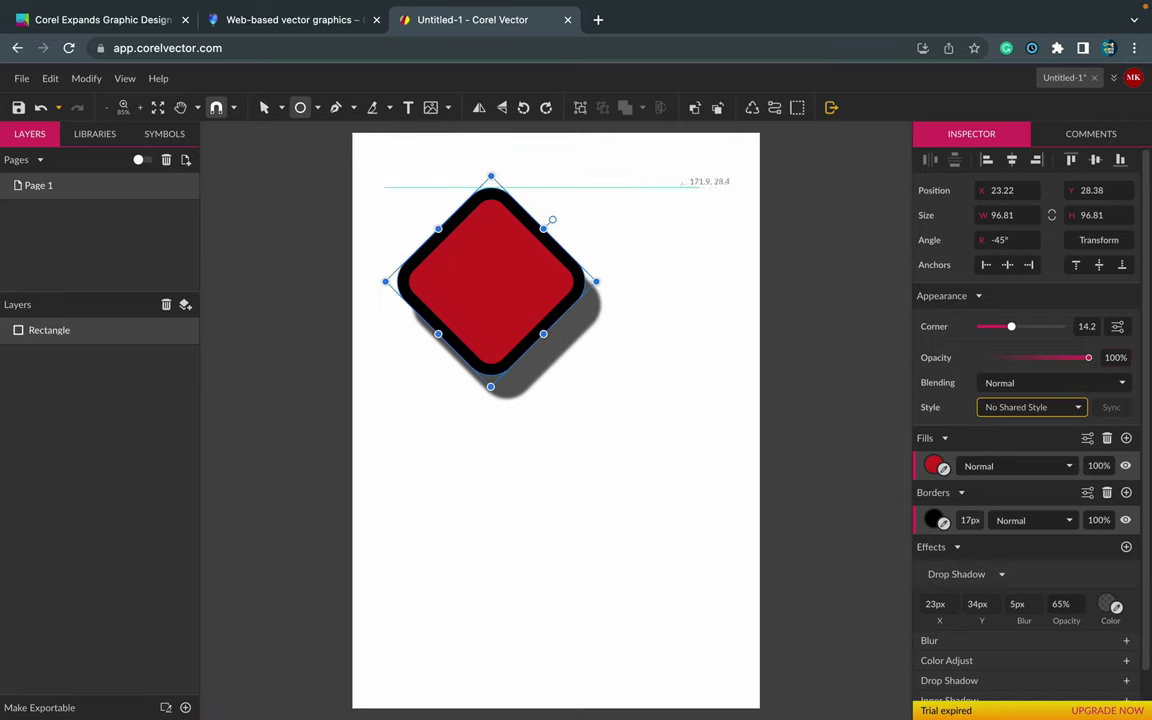
mouse_move(685, 187)
mouse_down()
mouse_move(455, 373)
mouse_move(493, 378)
mouse_up()
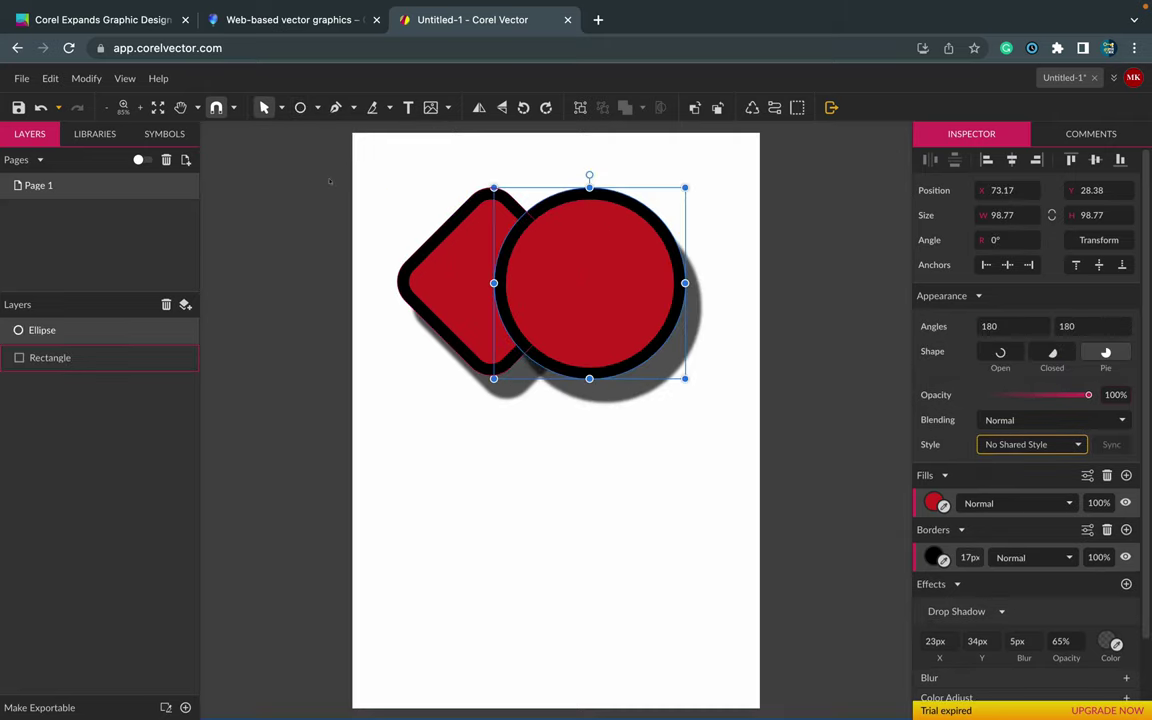
Select both the circle and the diamond and Union them into one shape
click(281, 108)
click(282, 129)
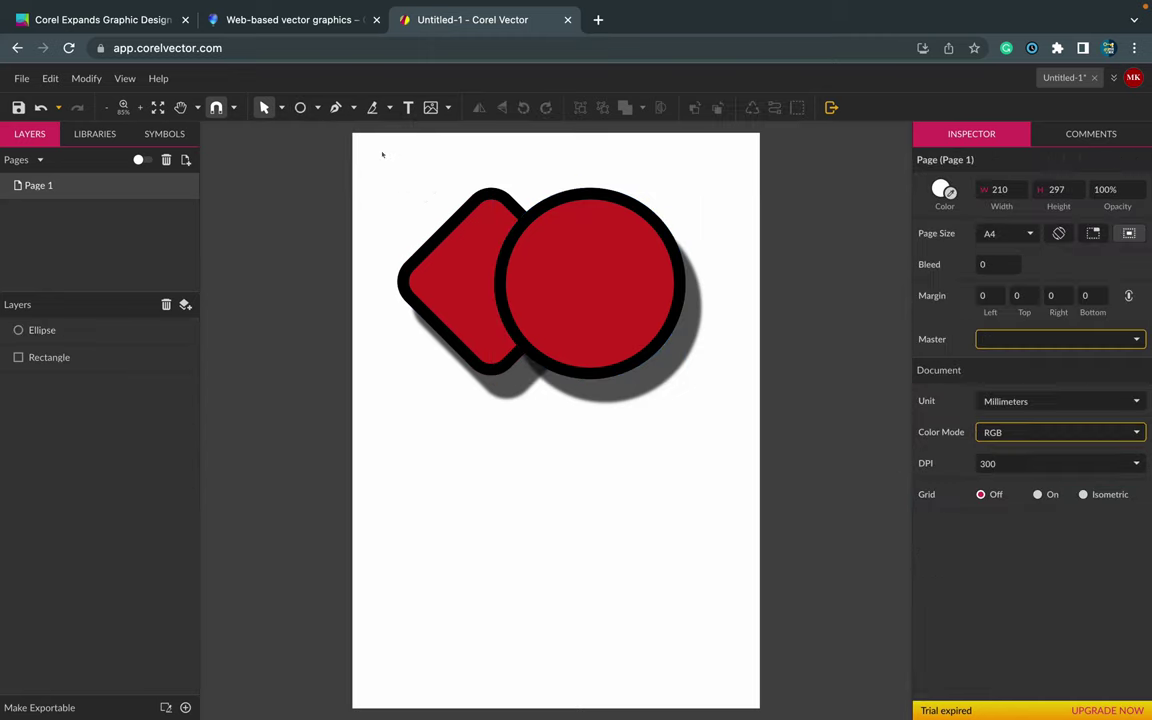
drag(380, 152, 735, 420)
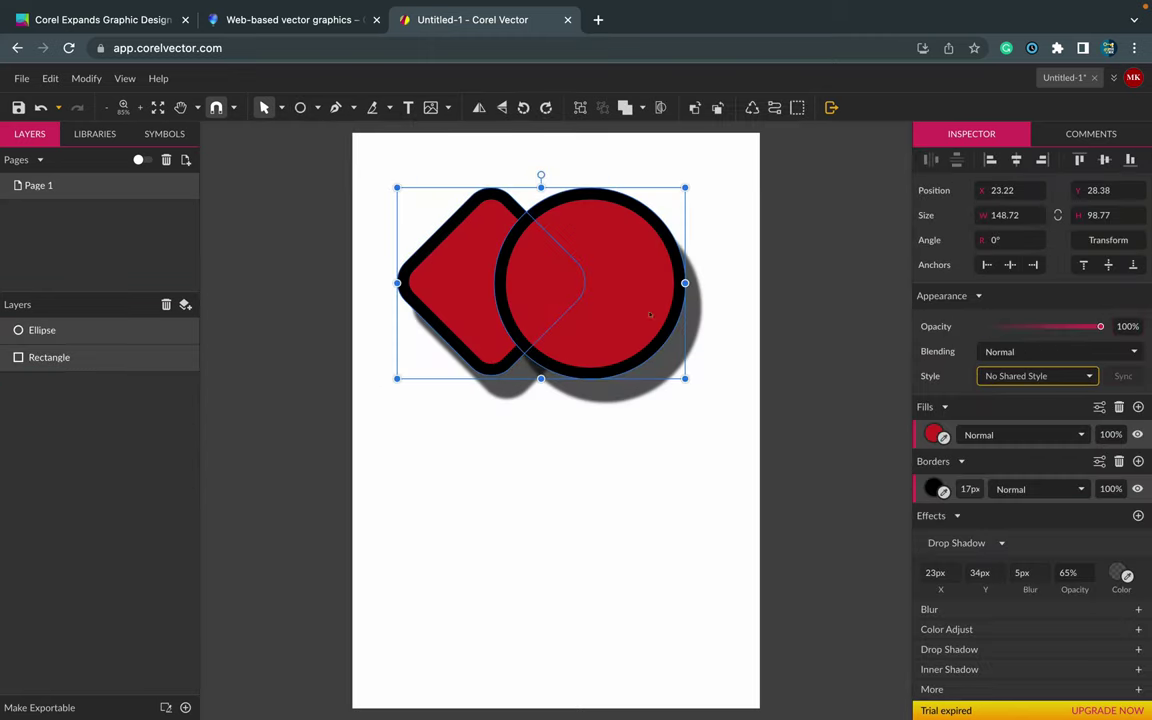
click(642, 110)
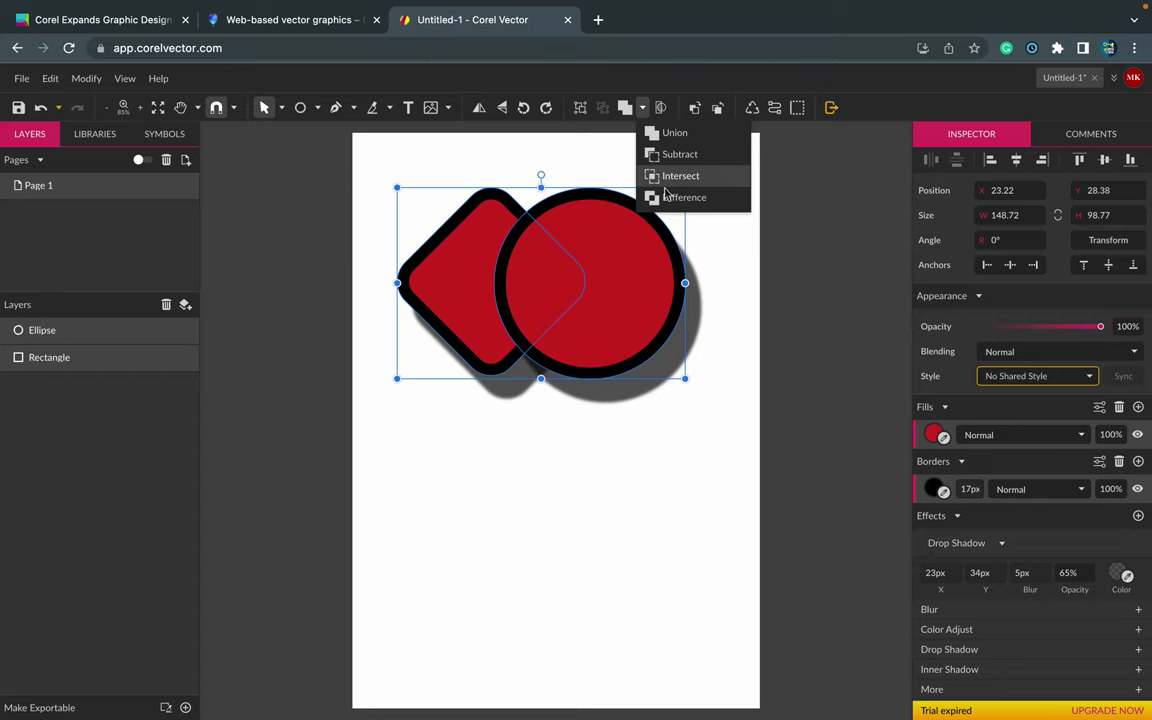
click(674, 134)
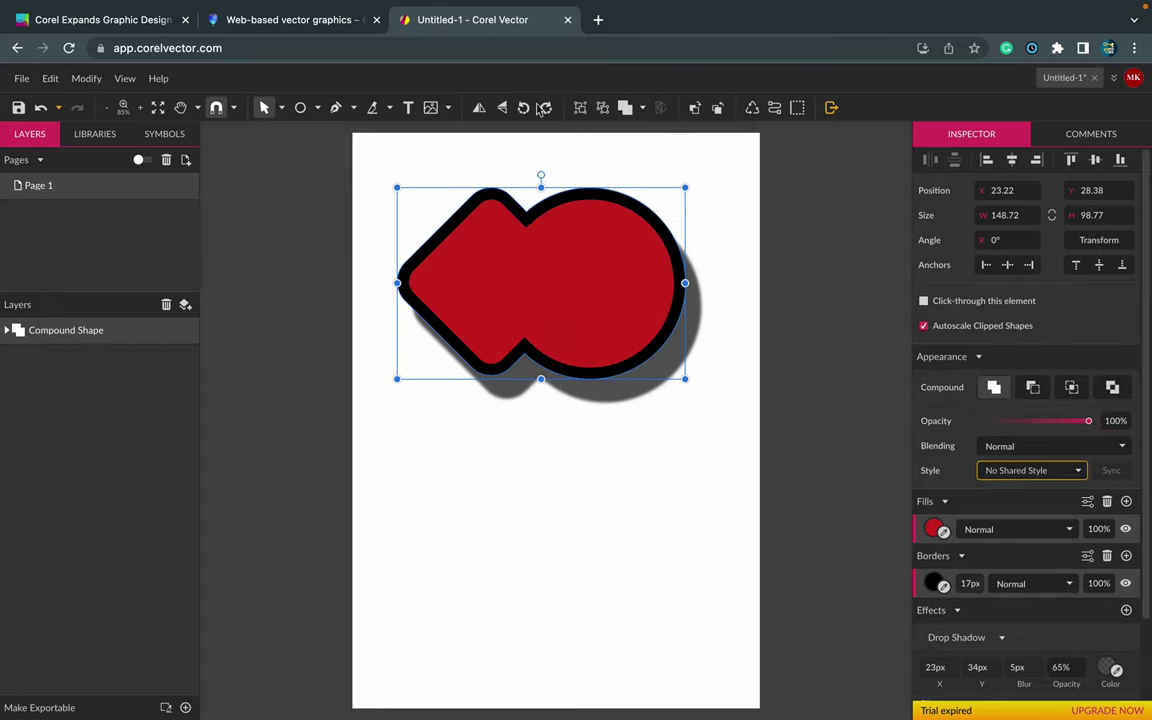
Convert the combined compound shape into a single editable path
click(281, 107)
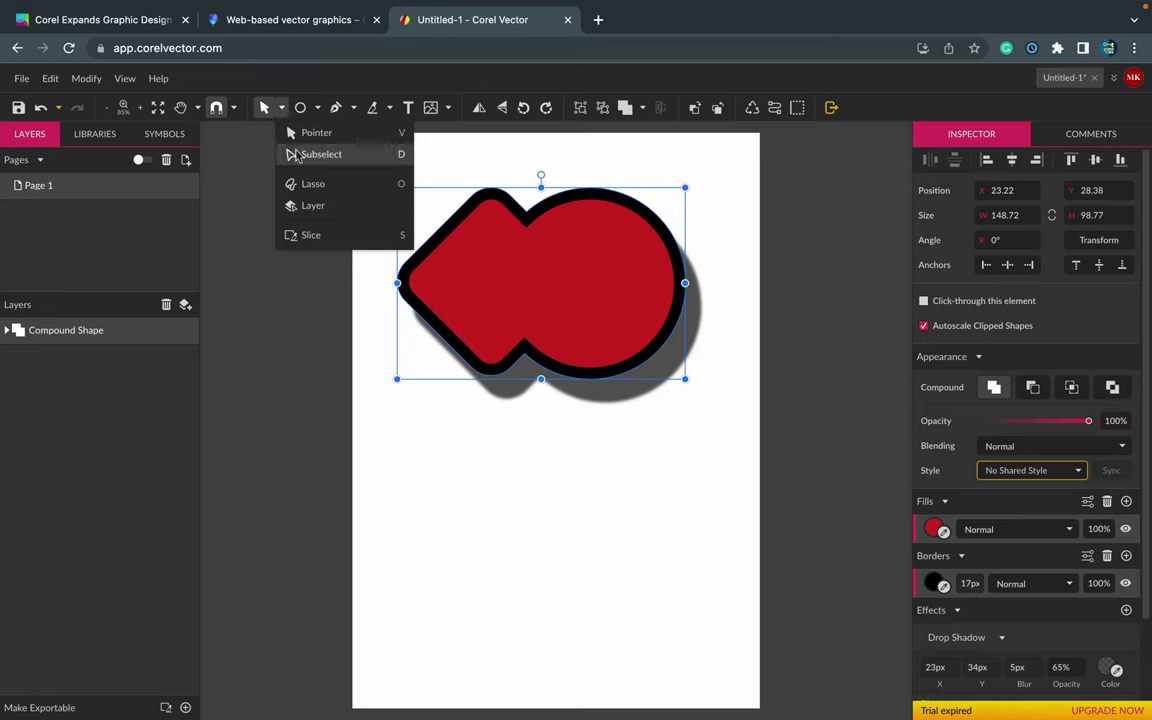
click(296, 155)
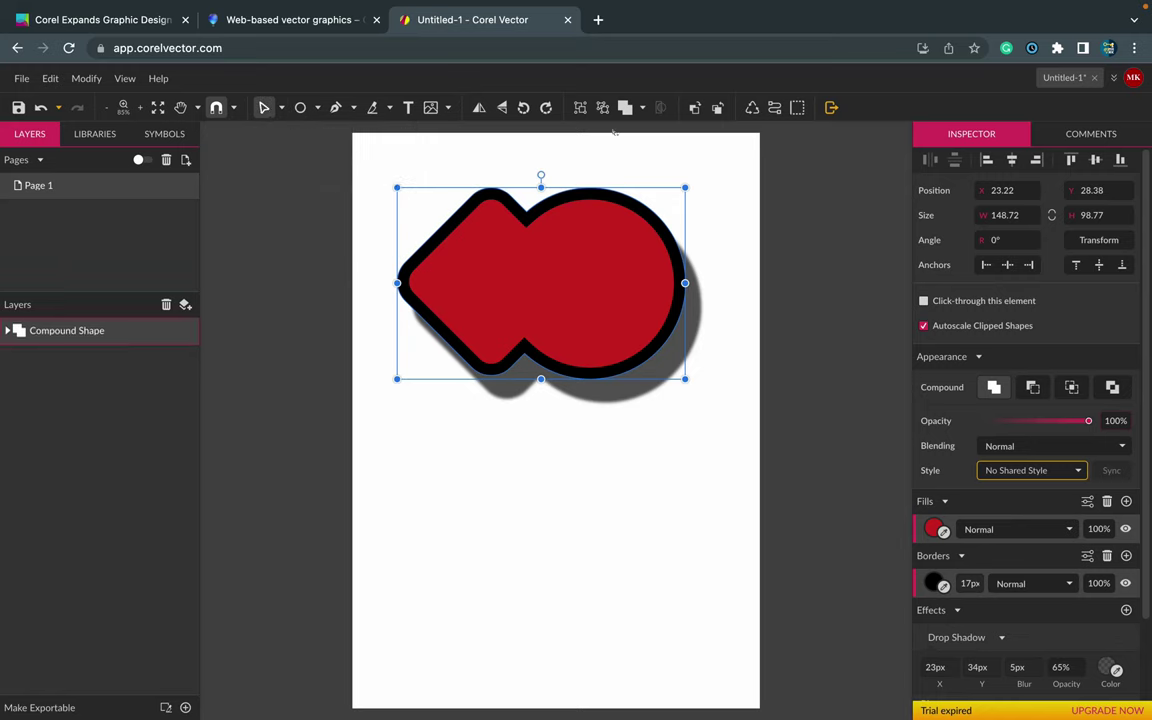
click(283, 107)
click(303, 131)
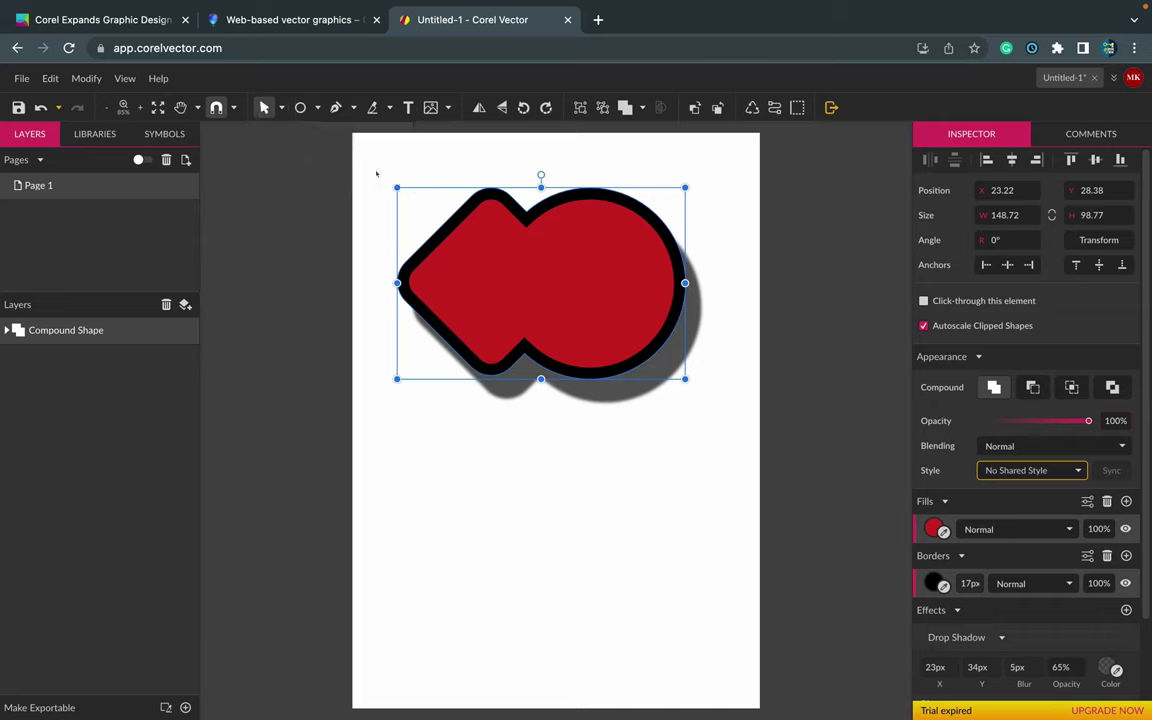
click(777, 110)
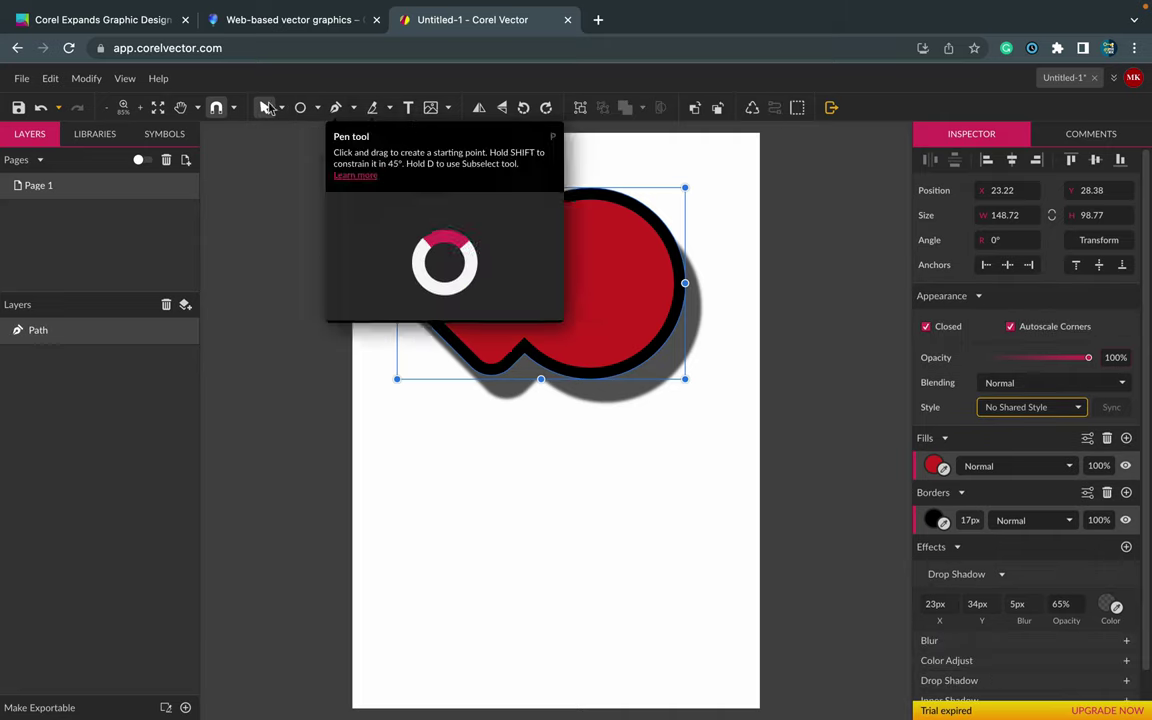
Delete the top node and pull the right side inward to form a concave arrowhead
click(283, 108)
click(322, 154)
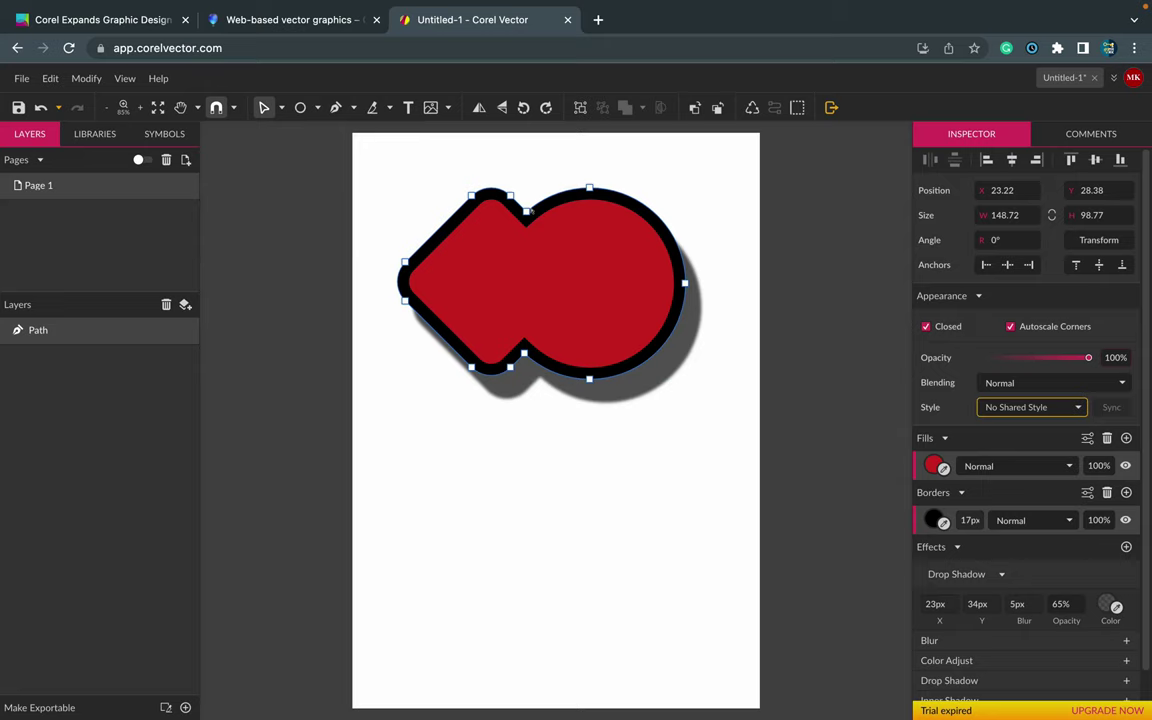
drag(525, 211, 547, 151)
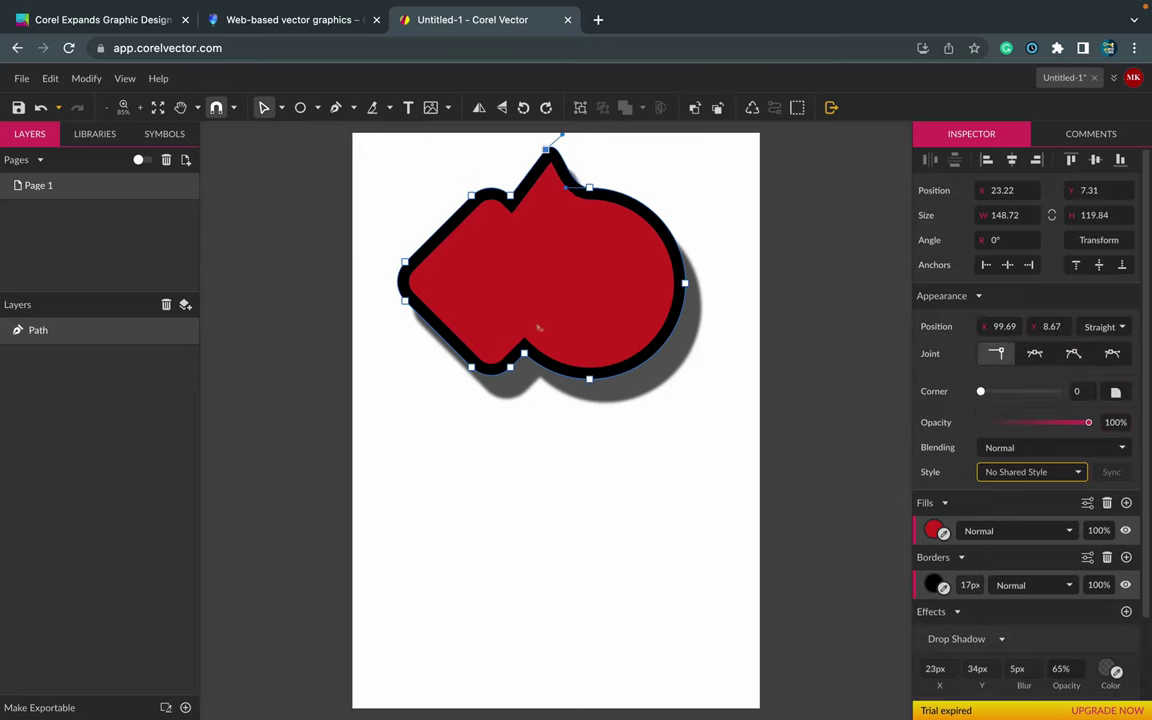
key(Delete)
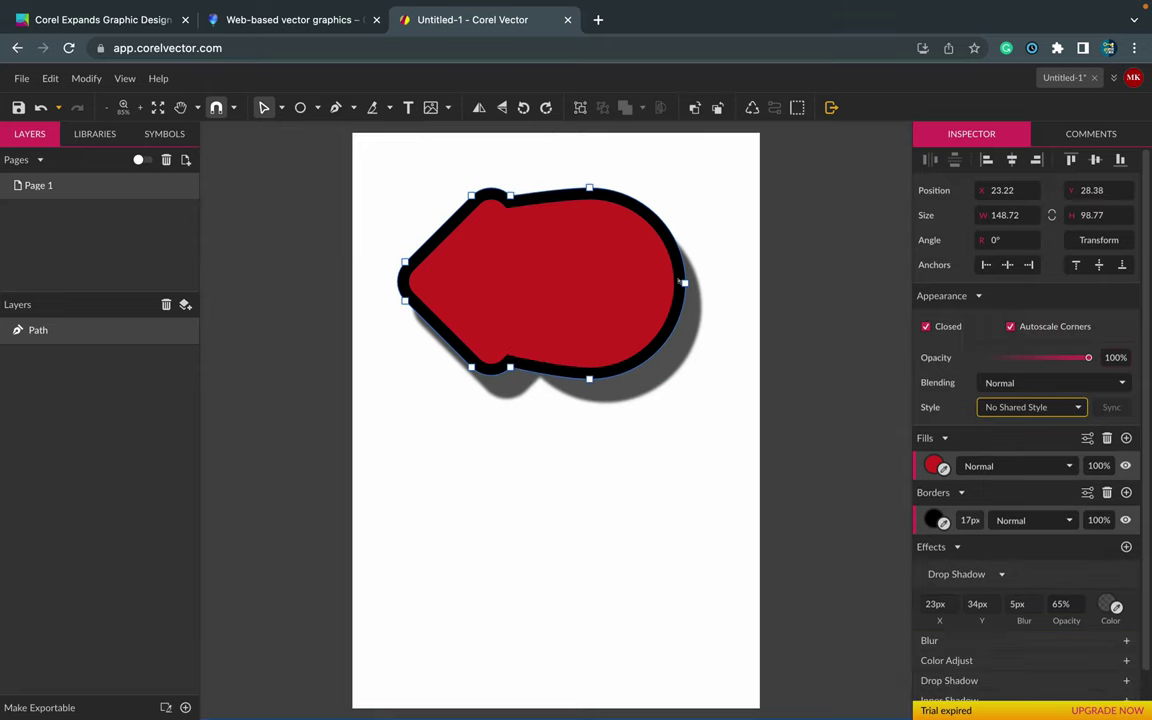
drag(684, 284, 524, 283)
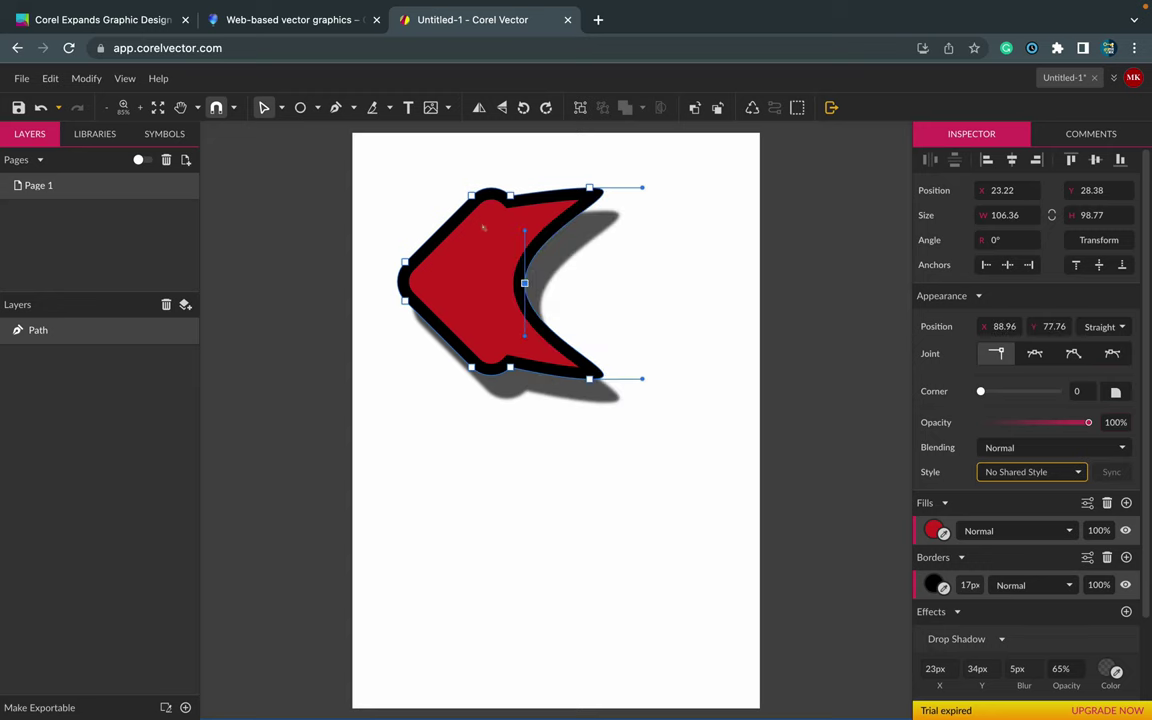
Draw a closed four-node curved shape below the arrow with the Pen tool
click(336, 107)
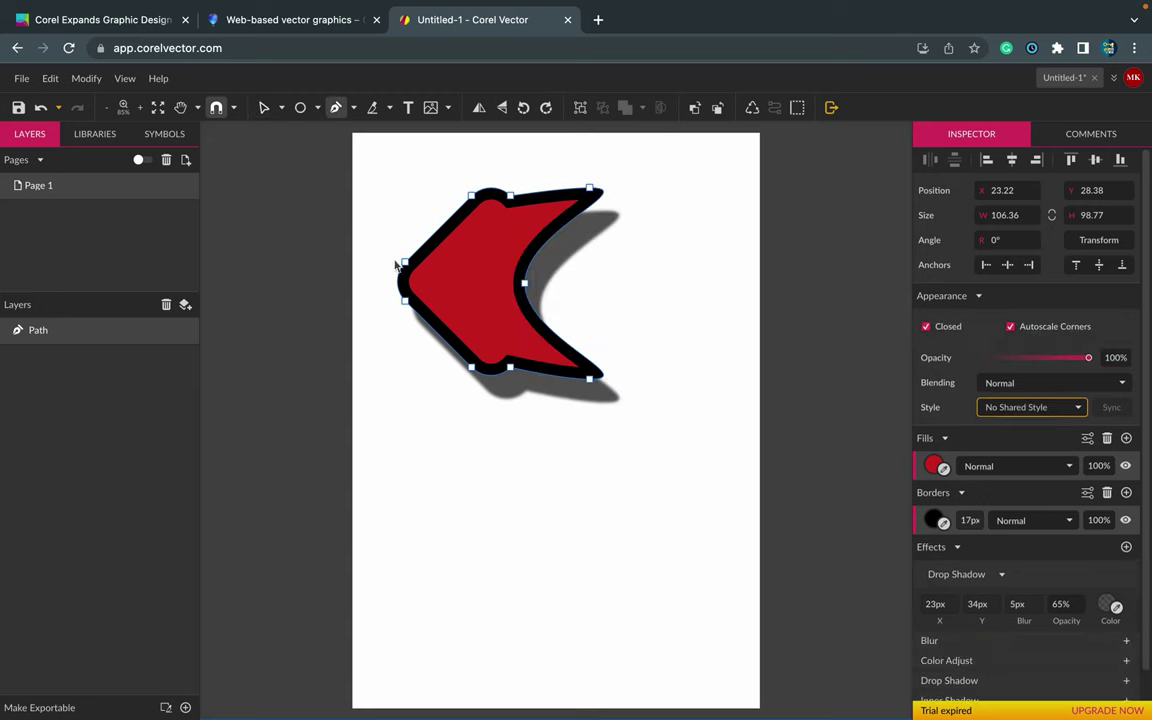
click(443, 459)
mouse_move(510, 419)
mouse_down()
mouse_move(553, 417)
mouse_move(622, 447)
mouse_up()
drag(584, 537, 560, 536)
drag(465, 523, 437, 506)
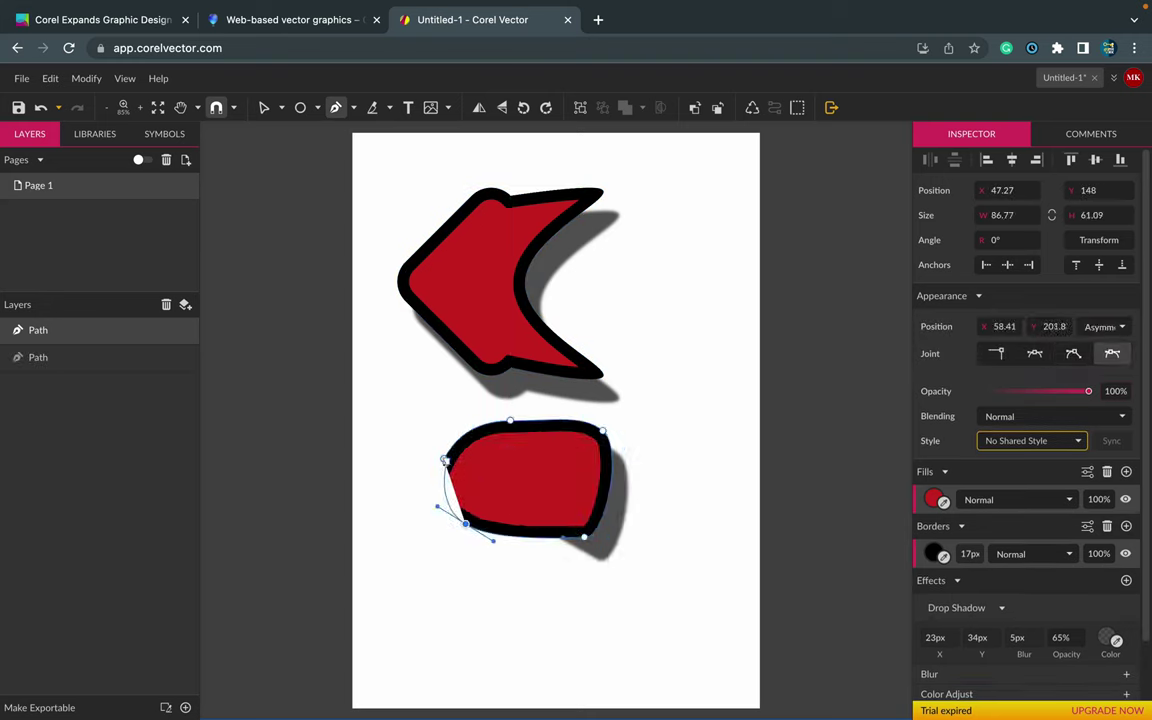
drag(443, 459, 446, 420)
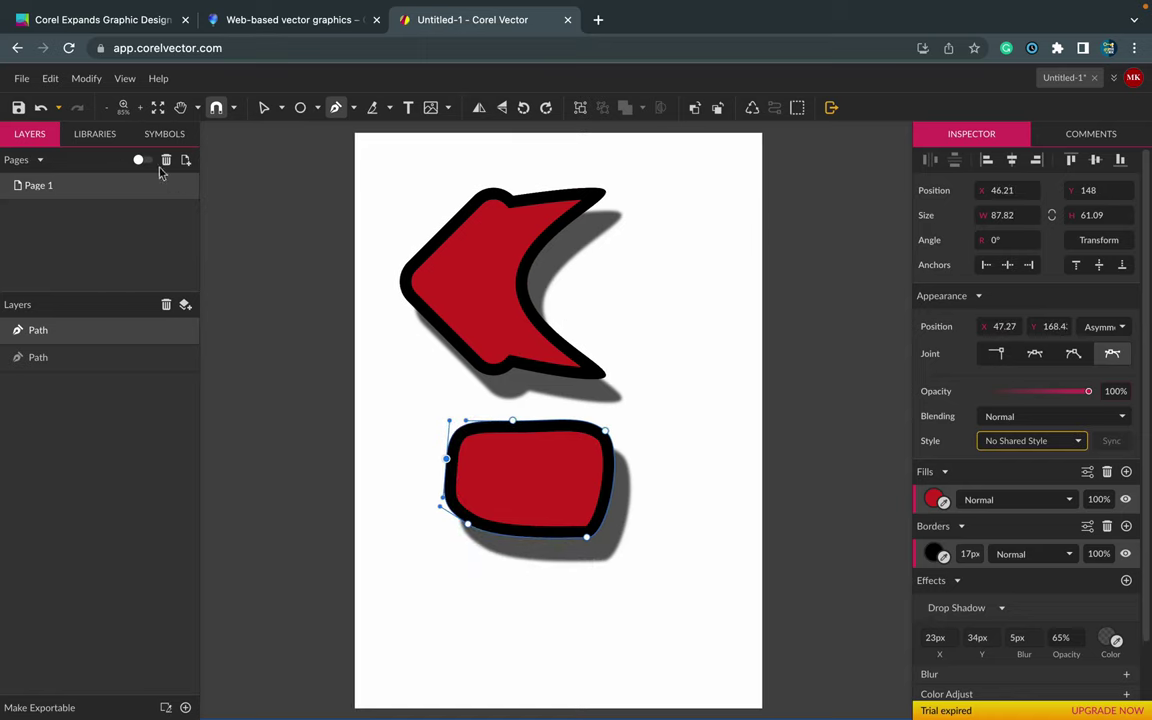
Collapse Pages, browse the Libraries and Symbols panels, return to Layers, then open the File menu
click(41, 162)
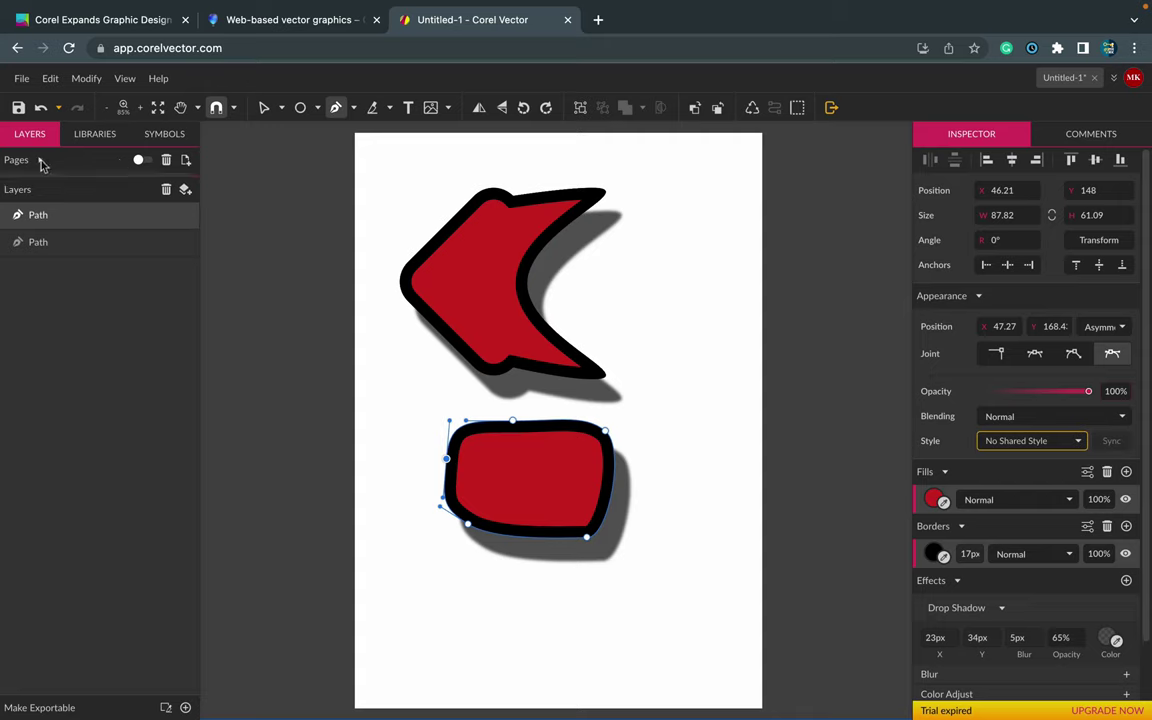
click(116, 141)
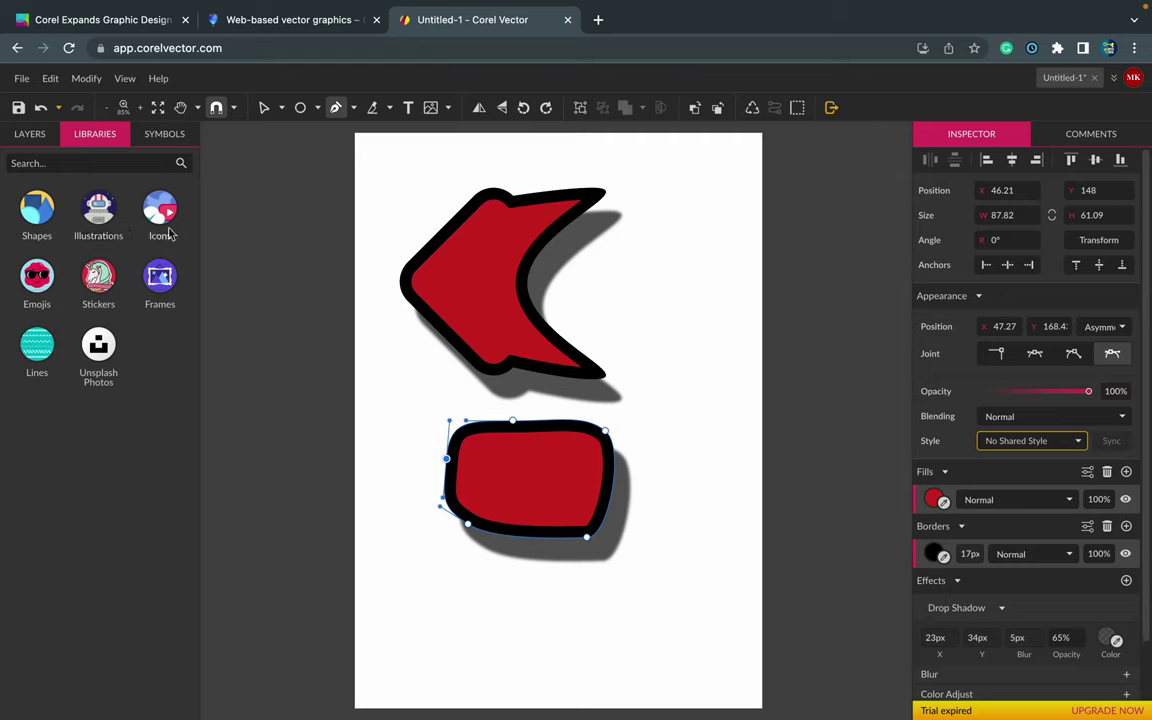
click(158, 134)
click(46, 135)
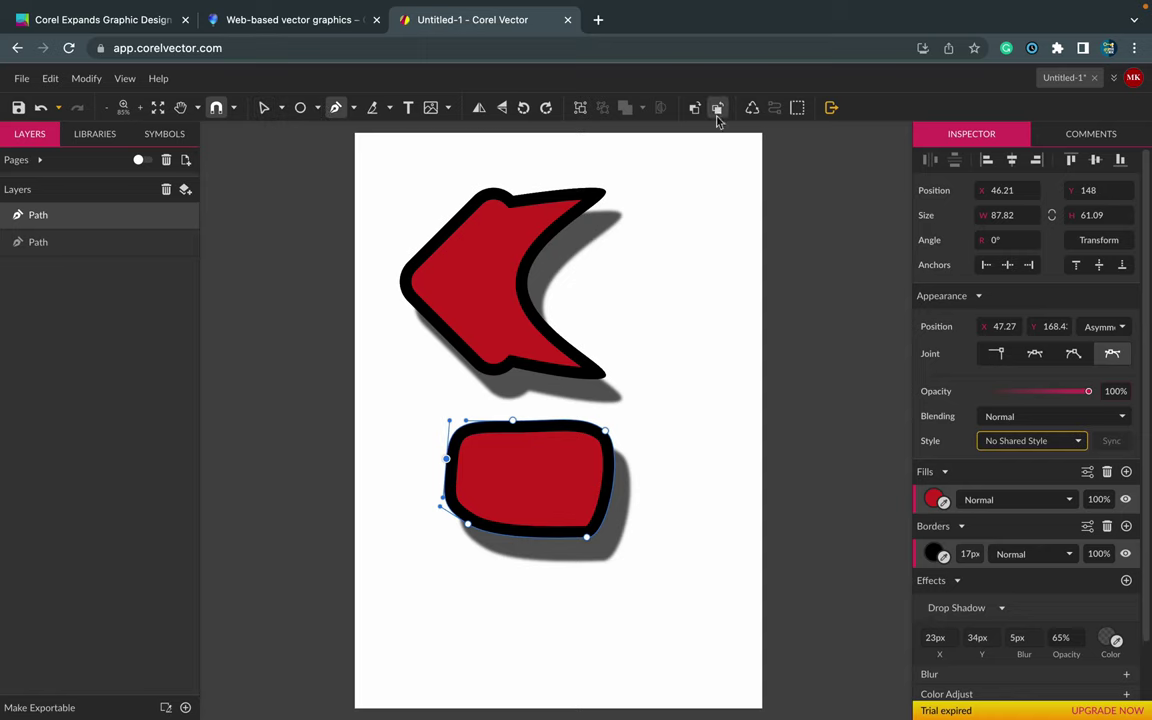
click(21, 78)
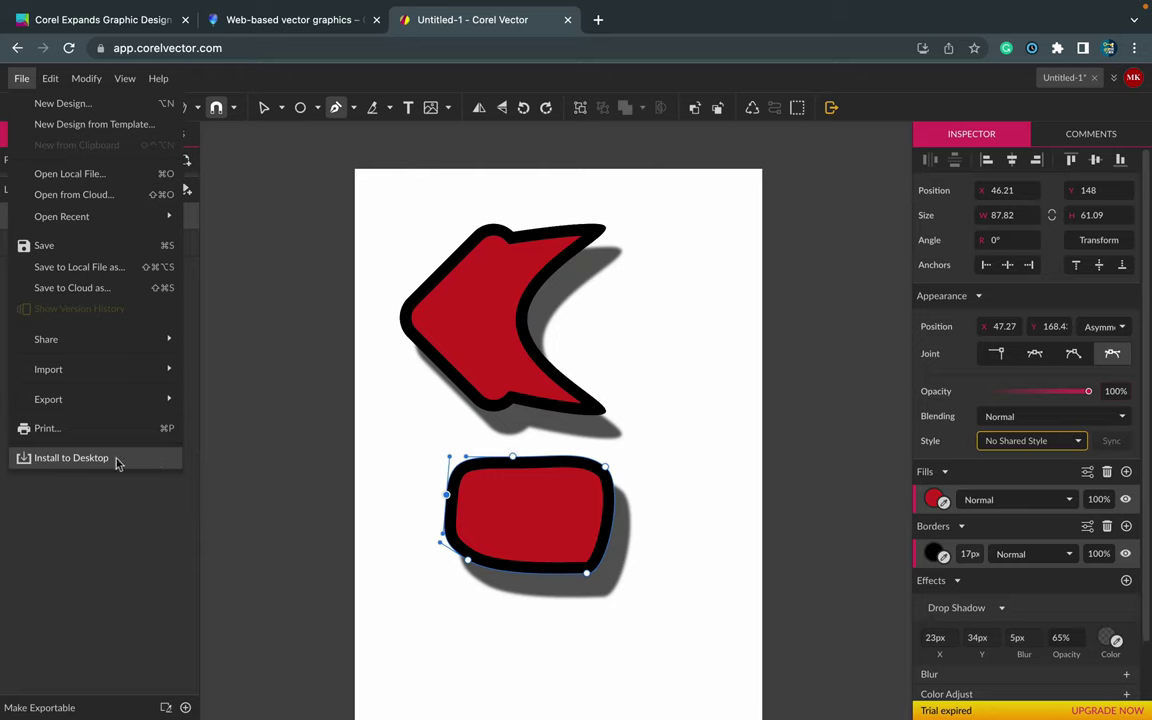
Browse File > Import > Add Fonts, then show the PDF export choices: 72, 96, 150 or 300 dpi
mouse_move(97, 362)
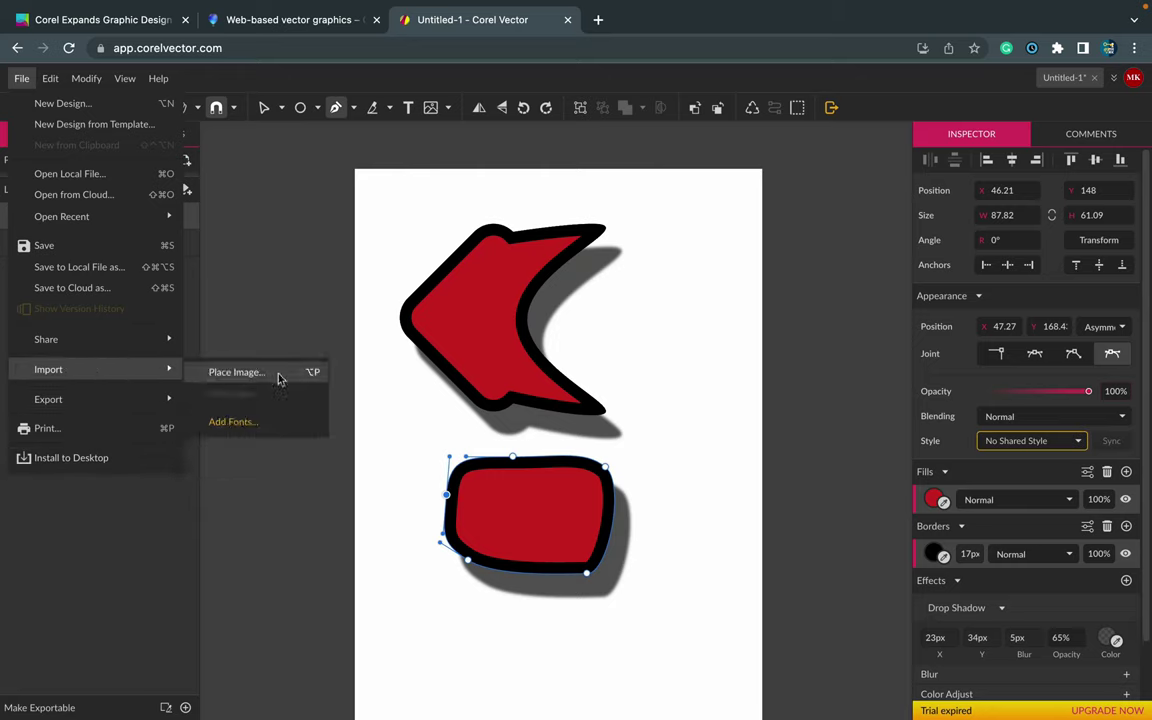
mouse_move(229, 432)
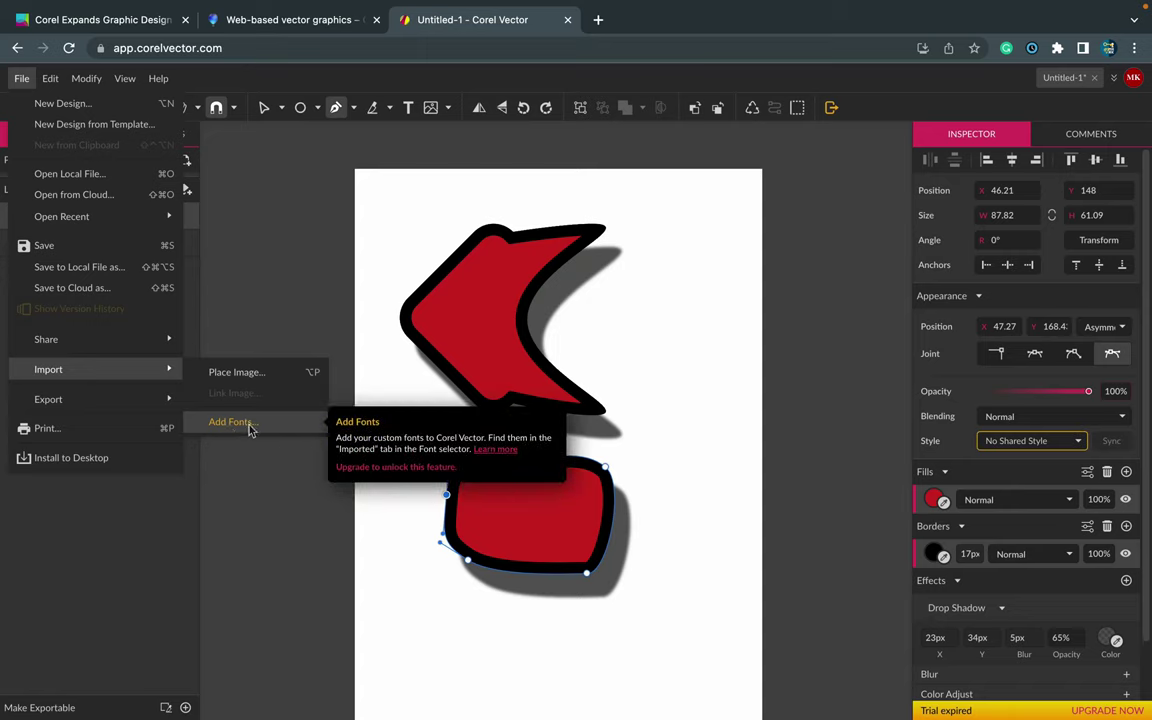
mouse_move(98, 402)
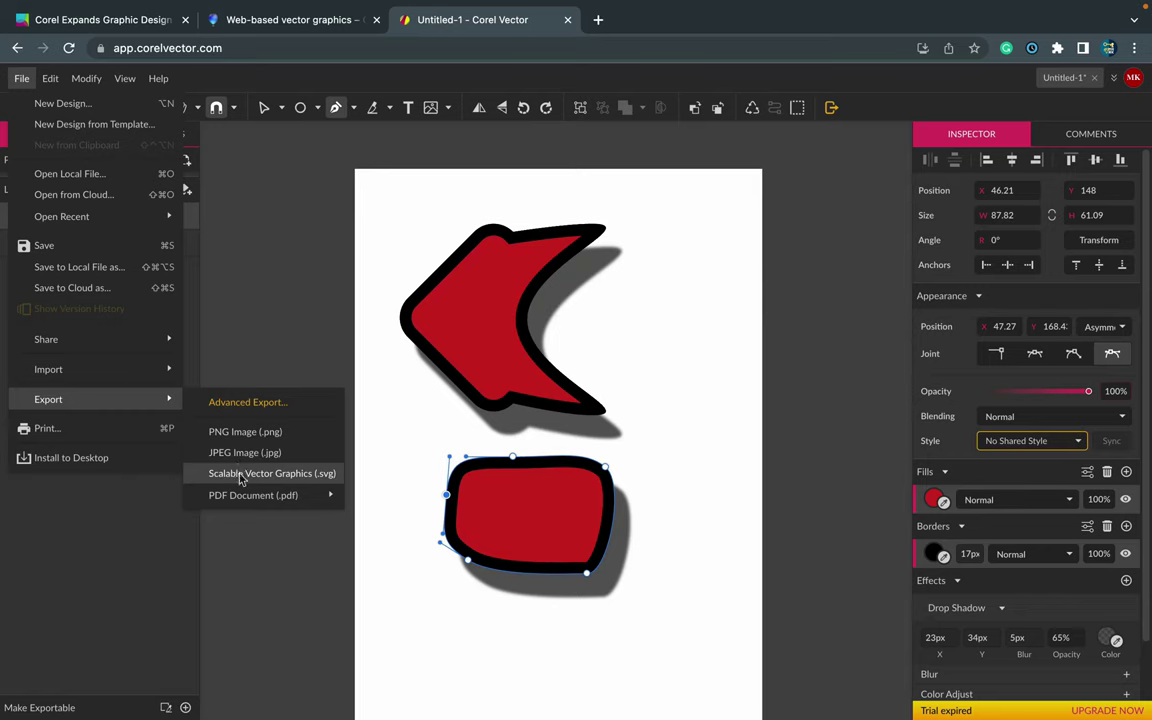
mouse_move(251, 502)
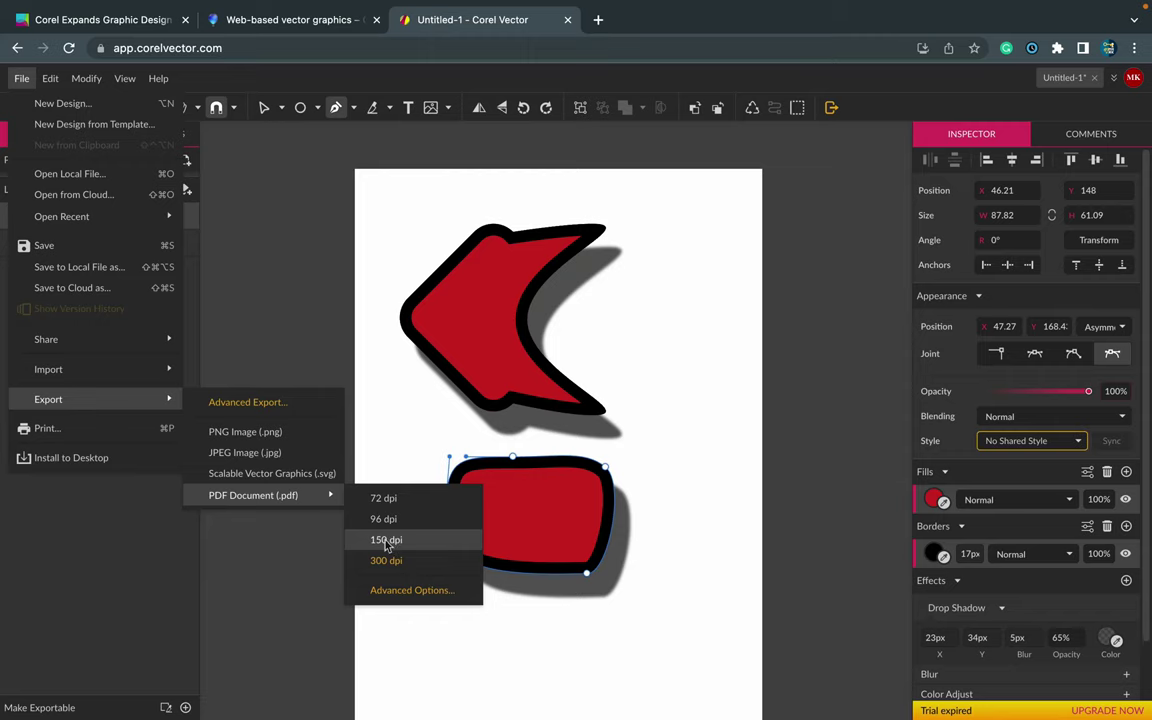
scroll(279, 224, up, 5)
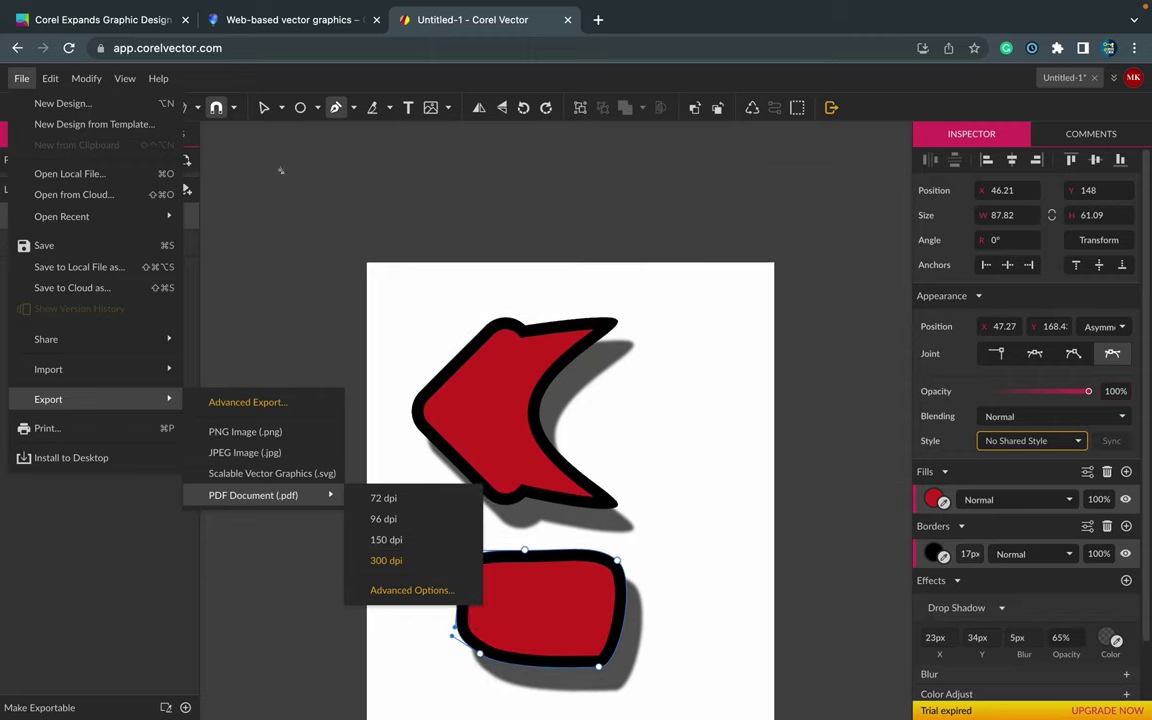
Close the export menu, deselect the shape, and zoom to fit the whole A4 page
click(279, 224)
click(279, 224)
scroll(342, 329, down, 5)
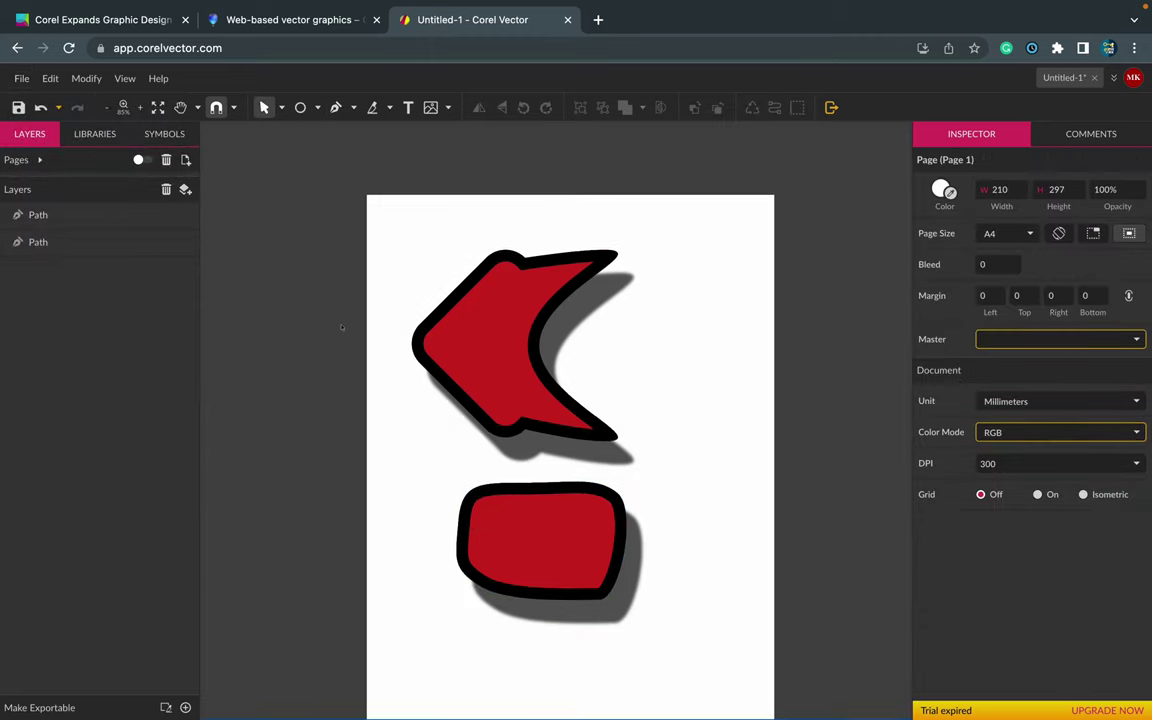
click(158, 108)
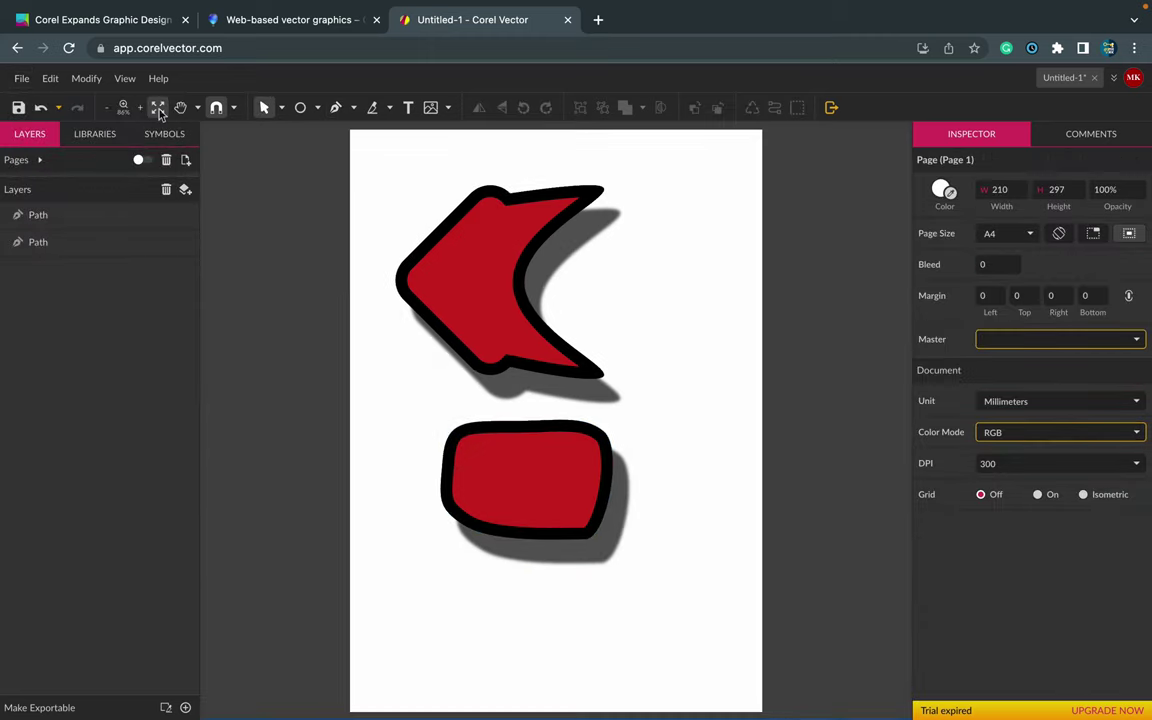
Undo the bottom shape and compound shape states back to the single rounded rectangle
click(43, 108)
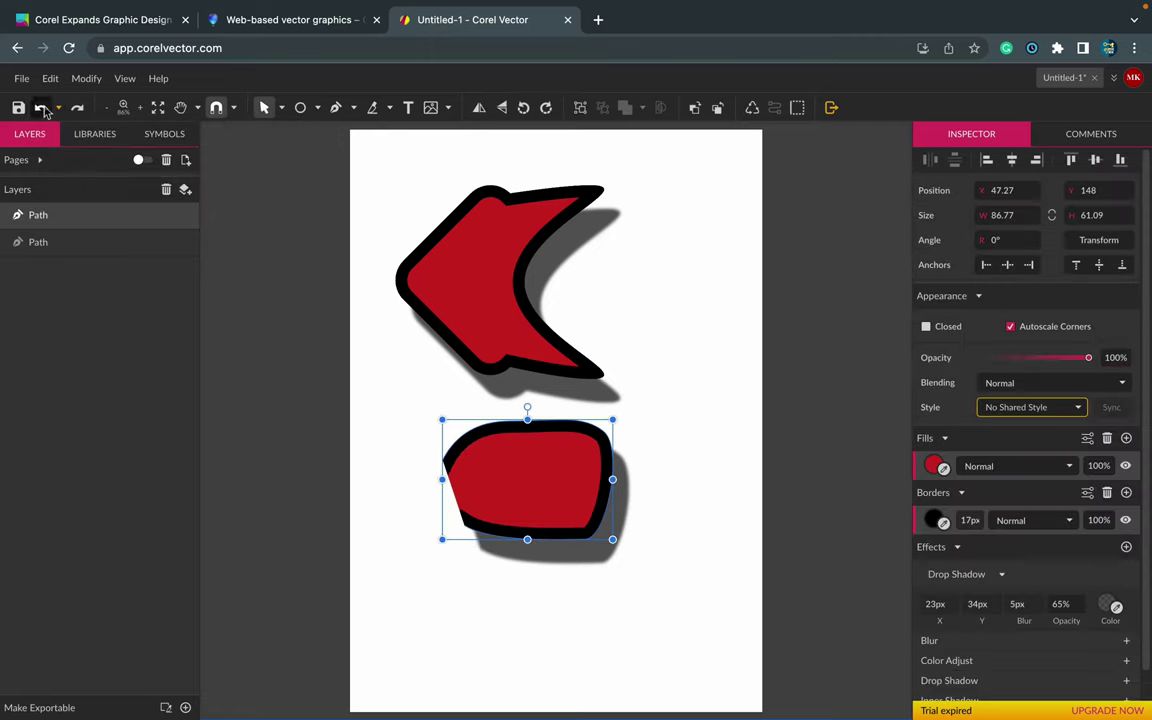
click(43, 108)
click(43, 108)
click(43, 108)
click(43, 108)
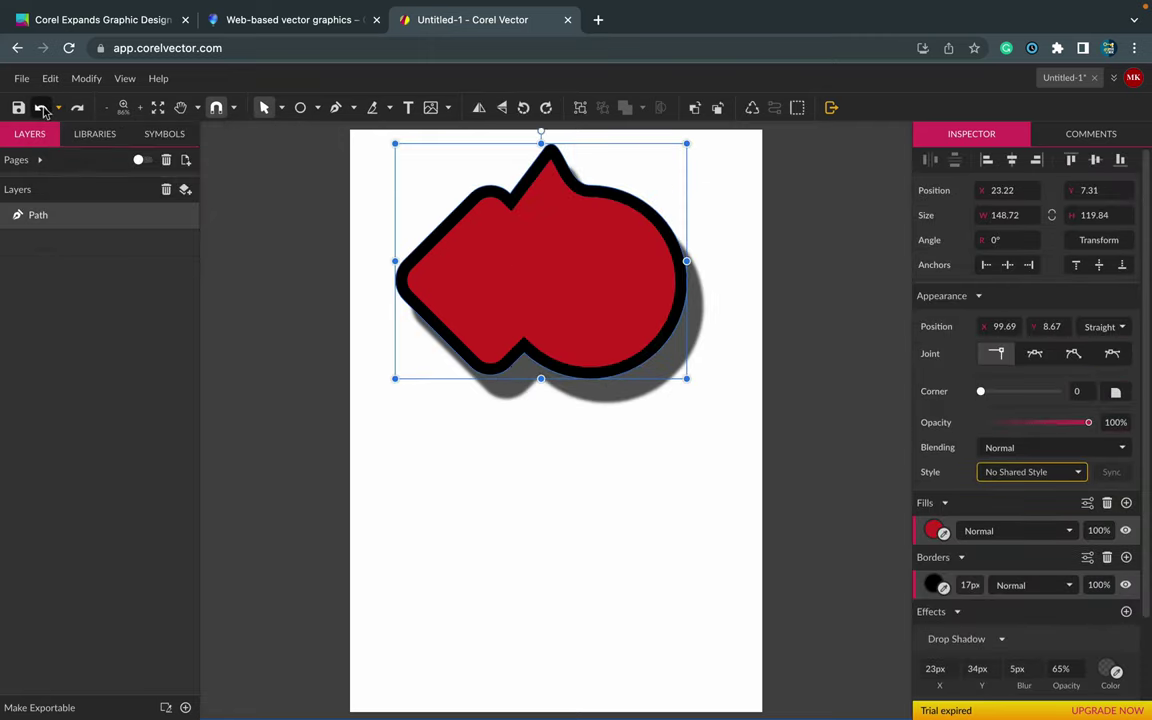
click(43, 108)
click(43, 108)
Undo the rectangle's border width changes until the border is removed
click(43, 108)
click(43, 108)
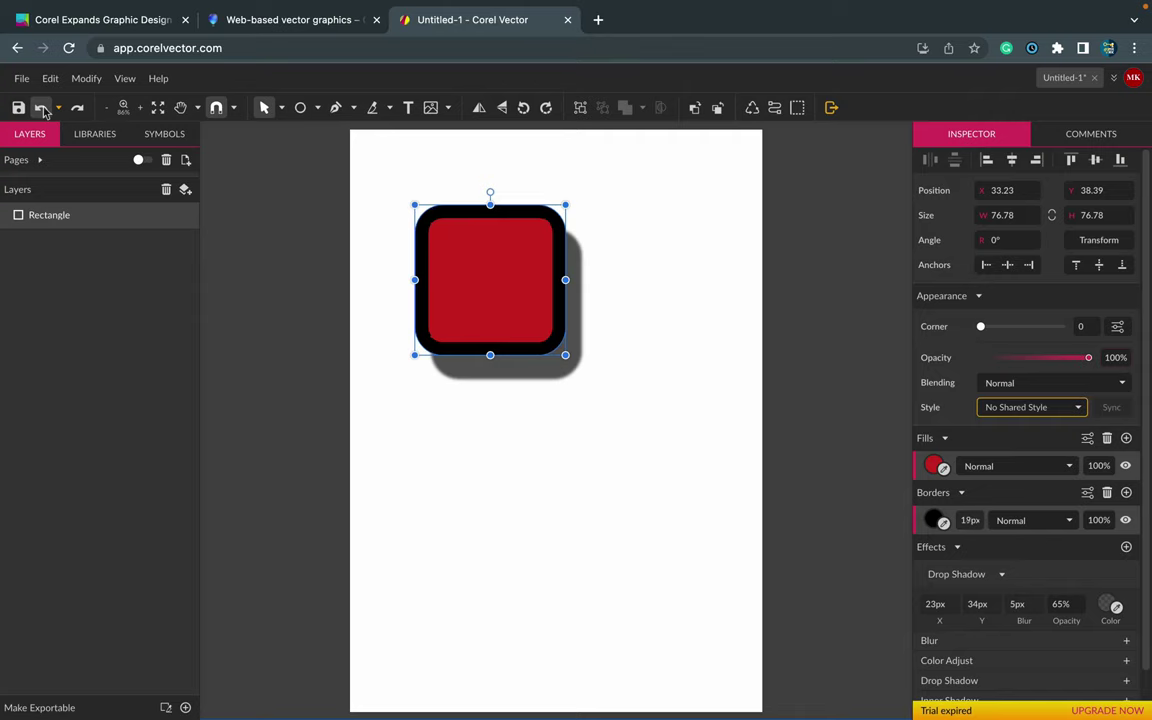
click(43, 108)
click(43, 108)
click(43, 108)
click(43, 108)
click(43, 108)
click(43, 108)
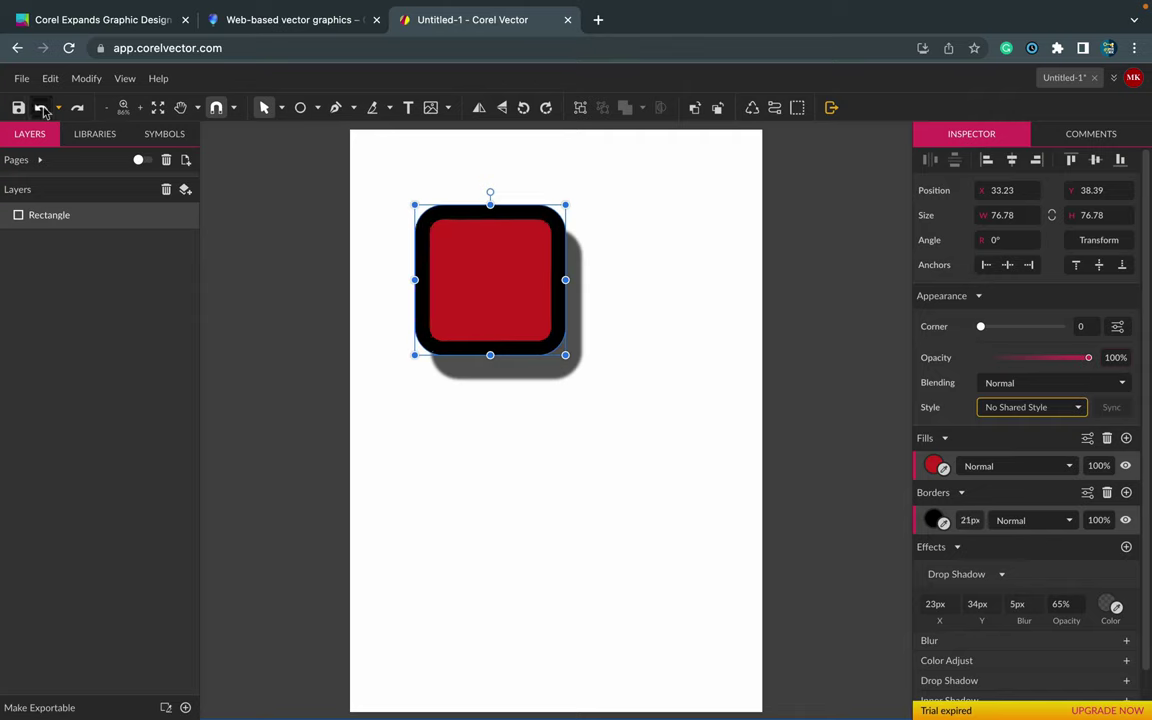
click(43, 108)
click(43, 108)
click(43, 108)
click(43, 108)
click(43, 108)
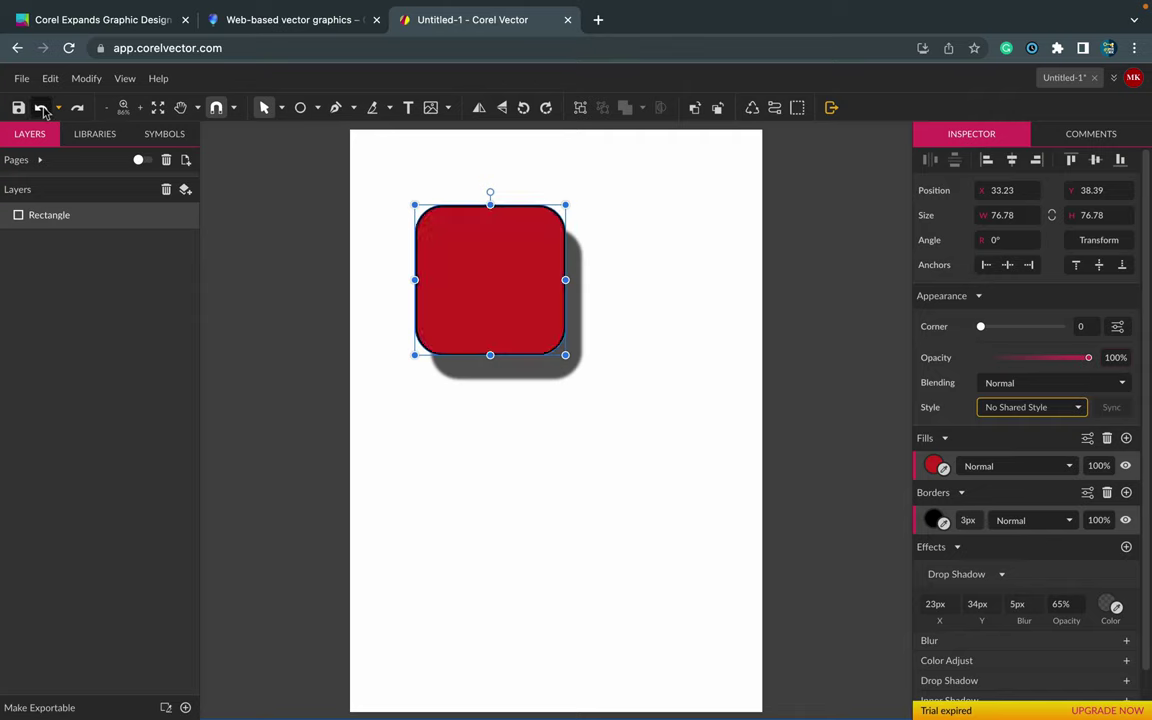
click(43, 108)
click(43, 108)
Undo the drop shadow offset edits until the shadow sits 14px sideways, 0px vertically
click(43, 108)
click(43, 108)
click(43, 108)
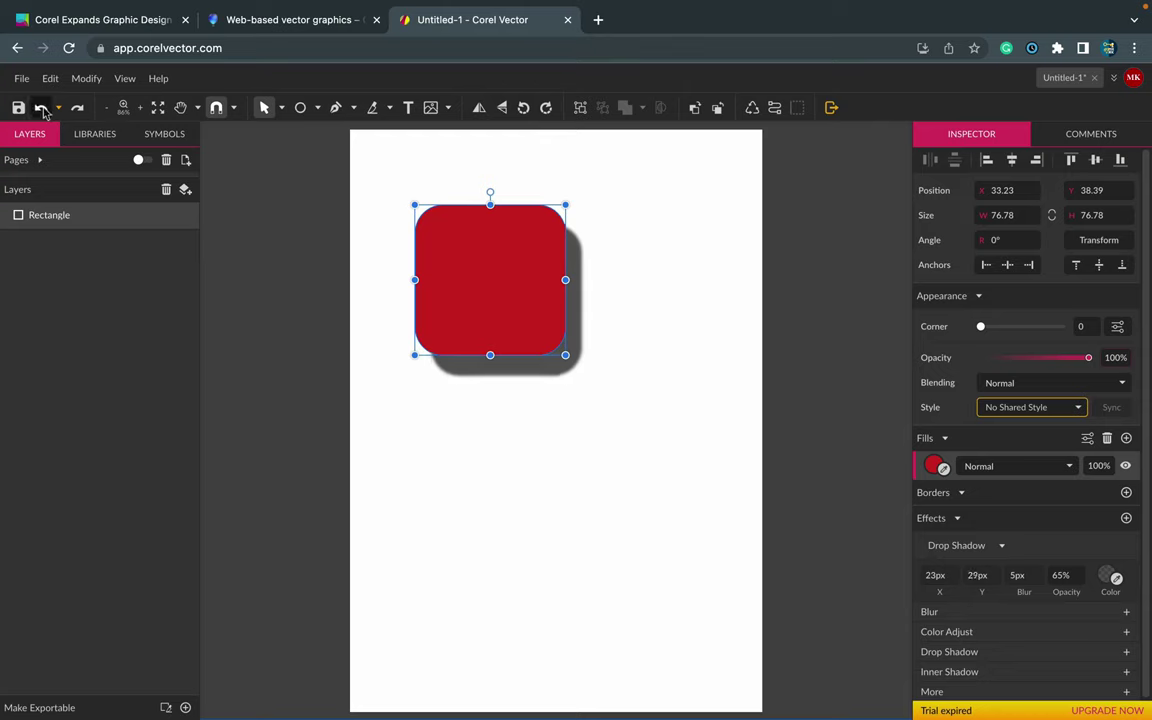
click(43, 108)
click(43, 108)
click(43, 108)
click(43, 108)
click(43, 108)
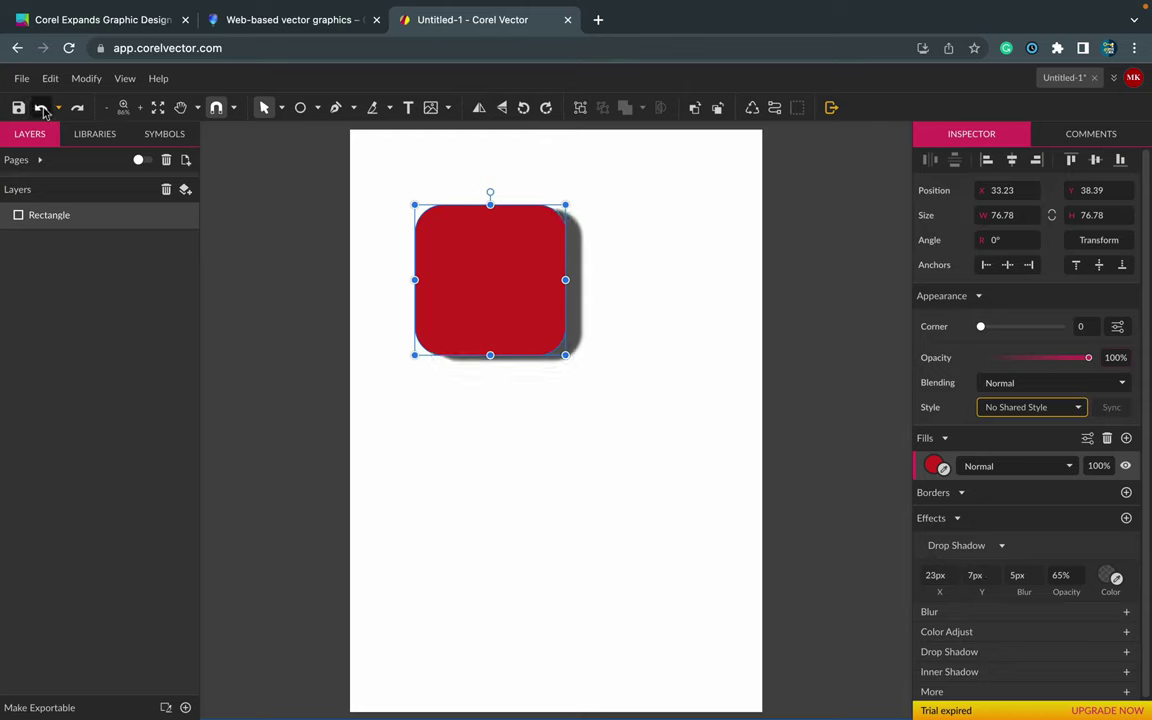
click(43, 108)
click(43, 108)
click(43, 108)
click(43, 108)
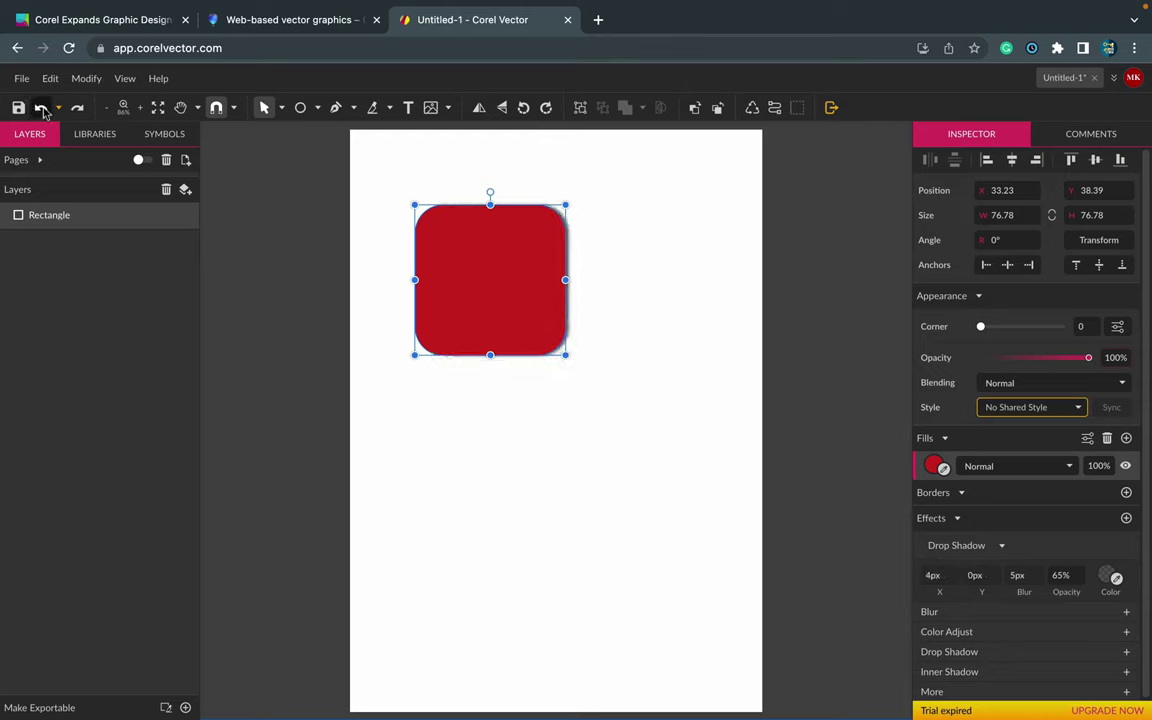
click(43, 108)
click(43, 108)
click(43, 108)
click(43, 108)
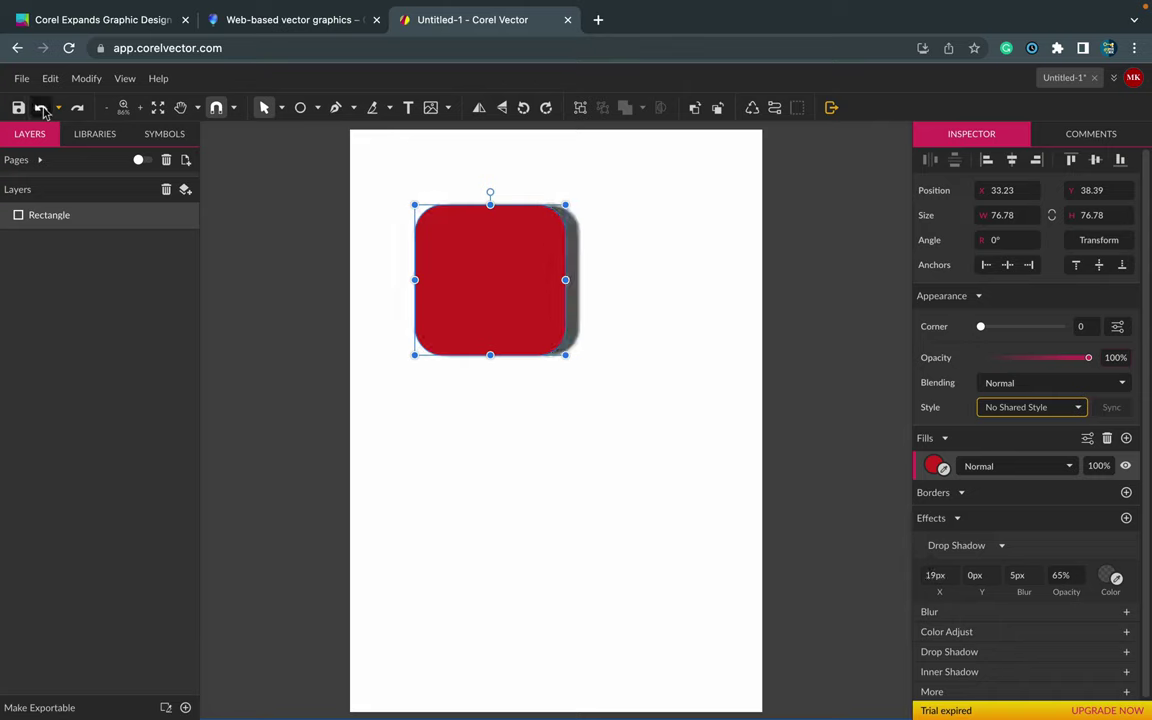
click(43, 108)
click(43, 108)
click(43, 108)
click(43, 108)
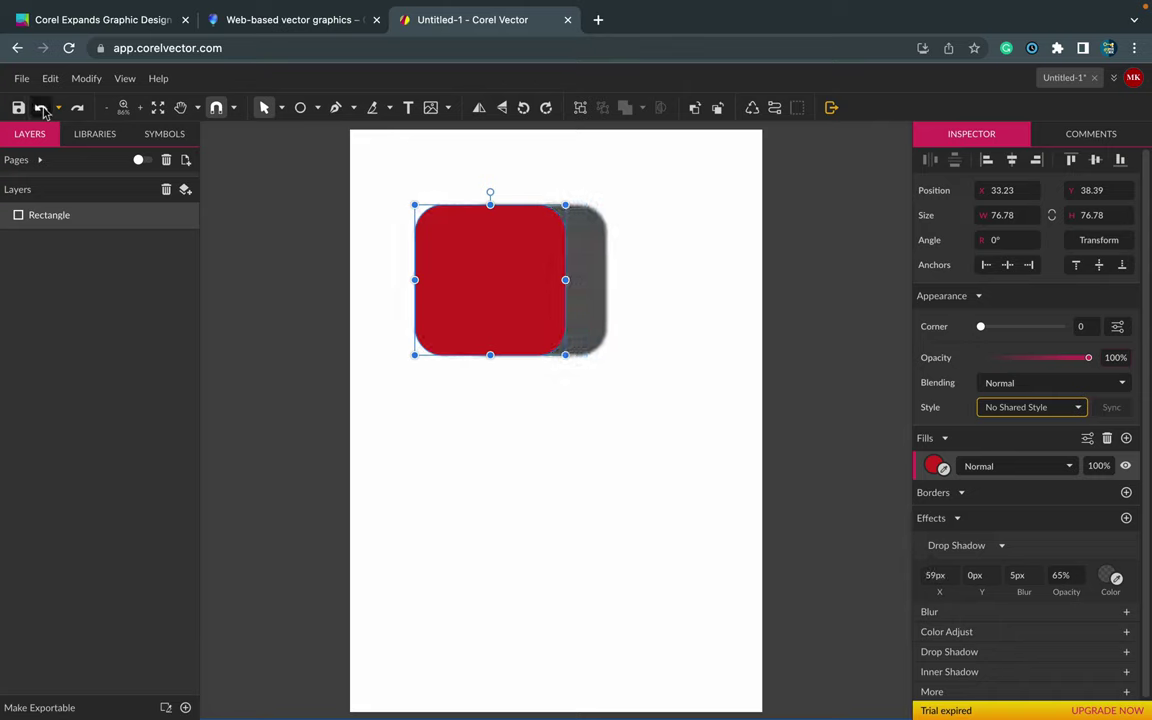
click(43, 108)
click(43, 108)
click(43, 108)
click(43, 108)
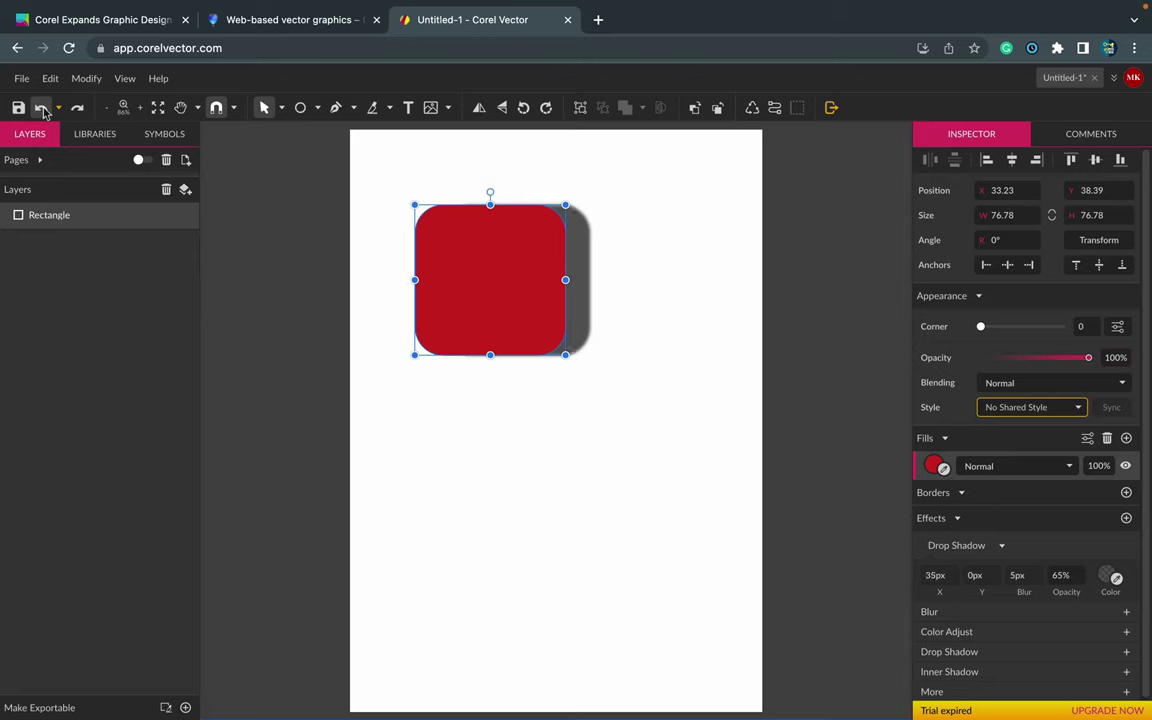
click(43, 108)
click(43, 108)
click(43, 108)
click(43, 108)
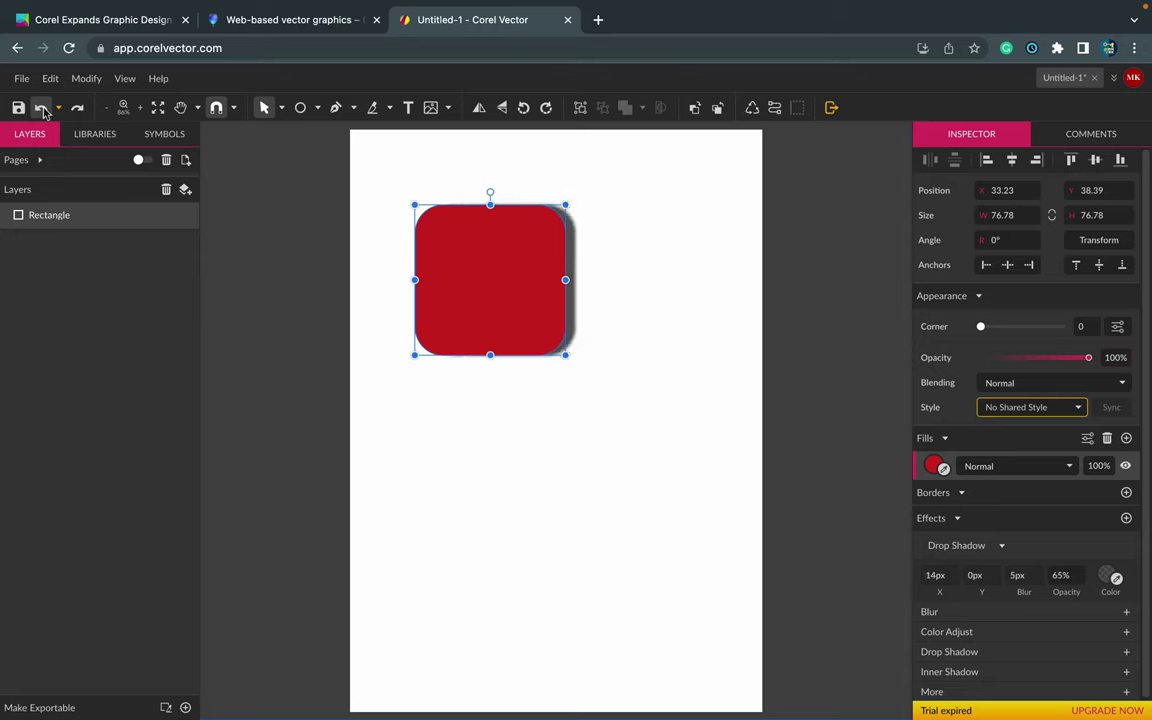
click(43, 108)
click(43, 108)
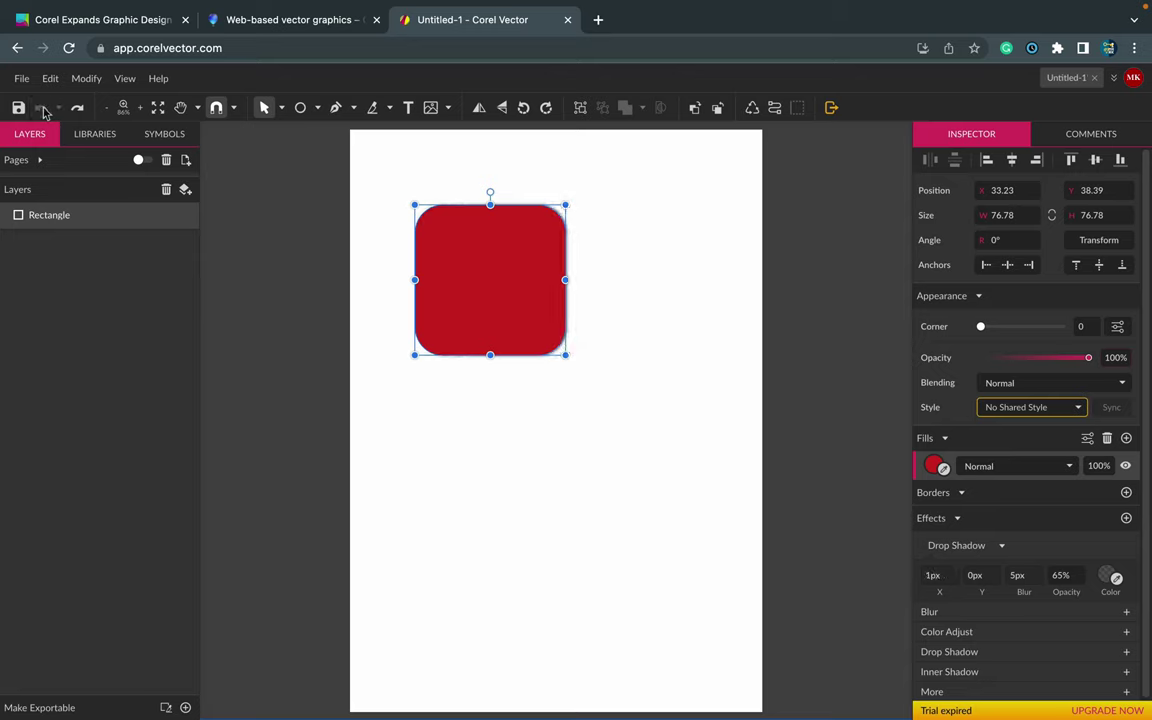
On the coreldraw.com tab, open Corel Vector from Products > Illustration & Design
click(226, 30)
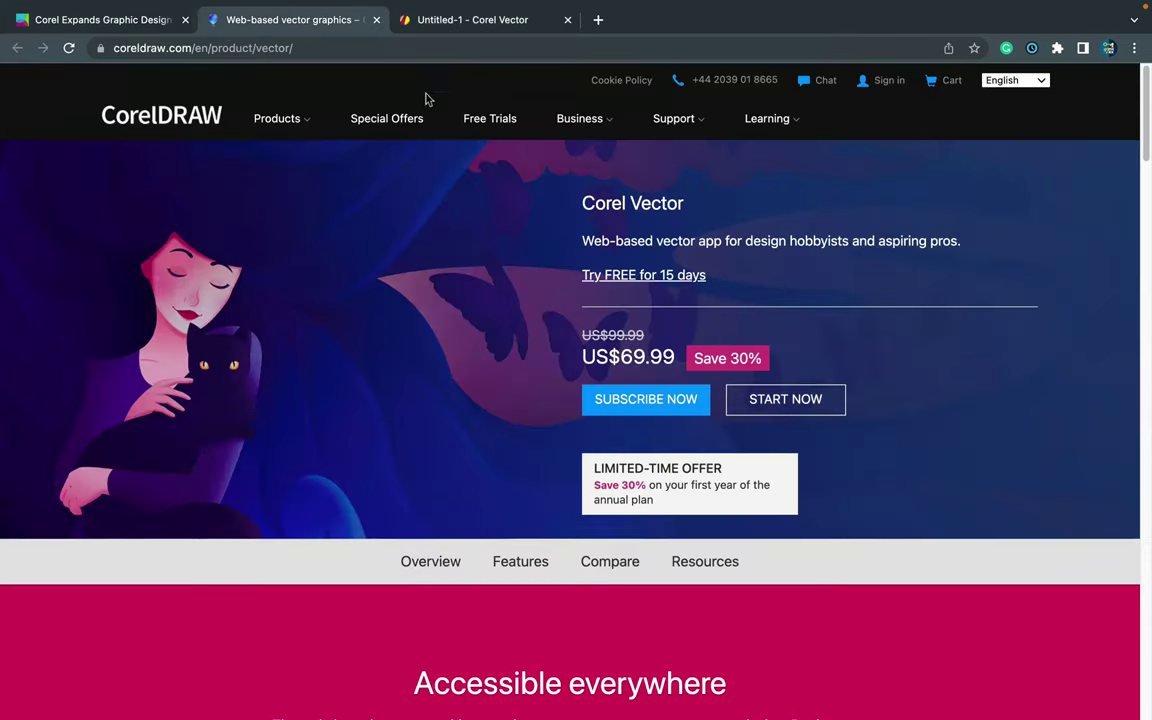
mouse_move(276, 122)
mouse_move(285, 156)
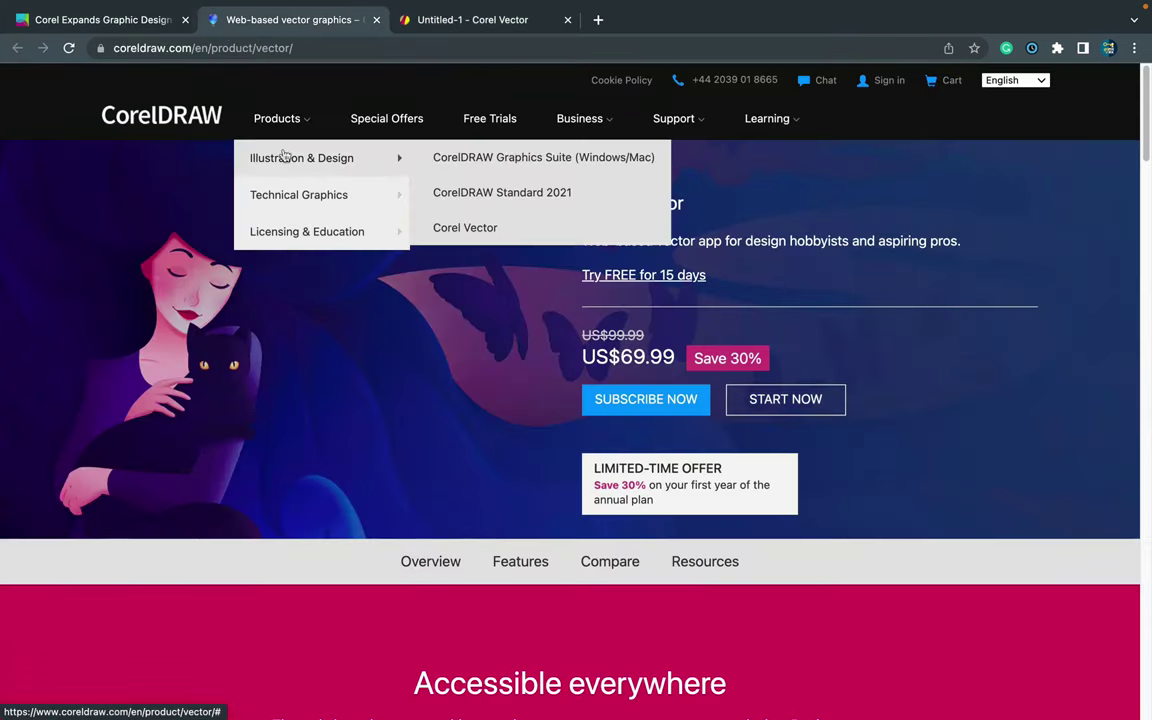
click(455, 227)
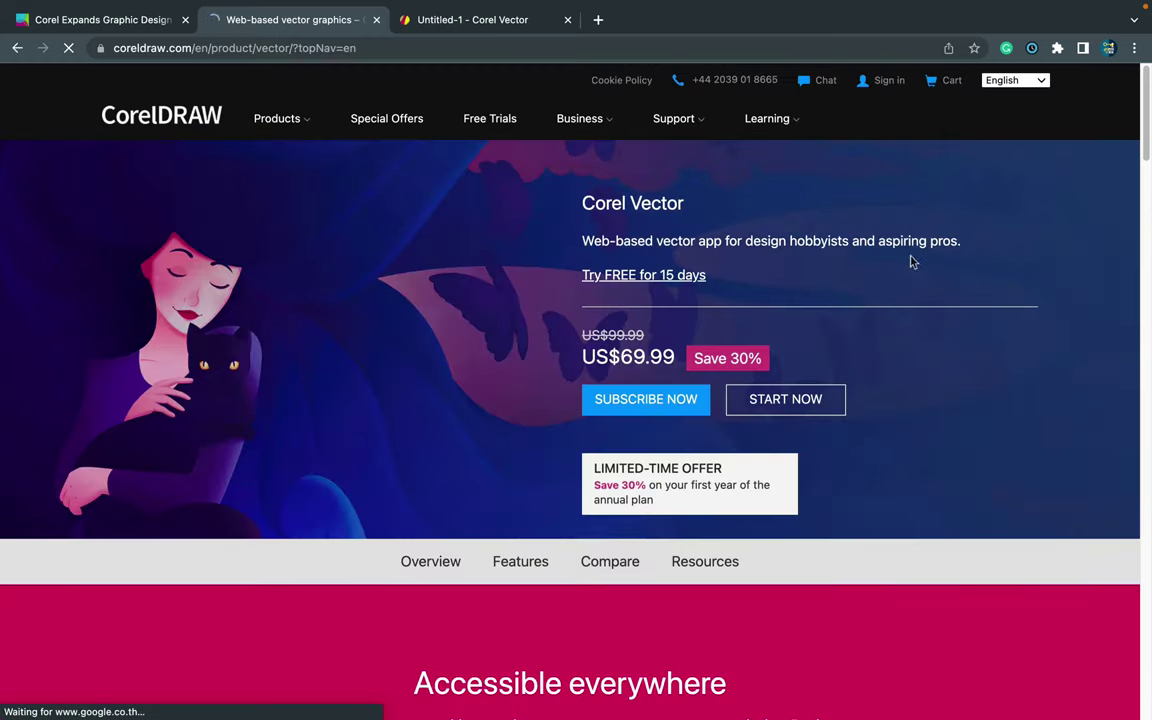
scroll(965, 390, down, 3)
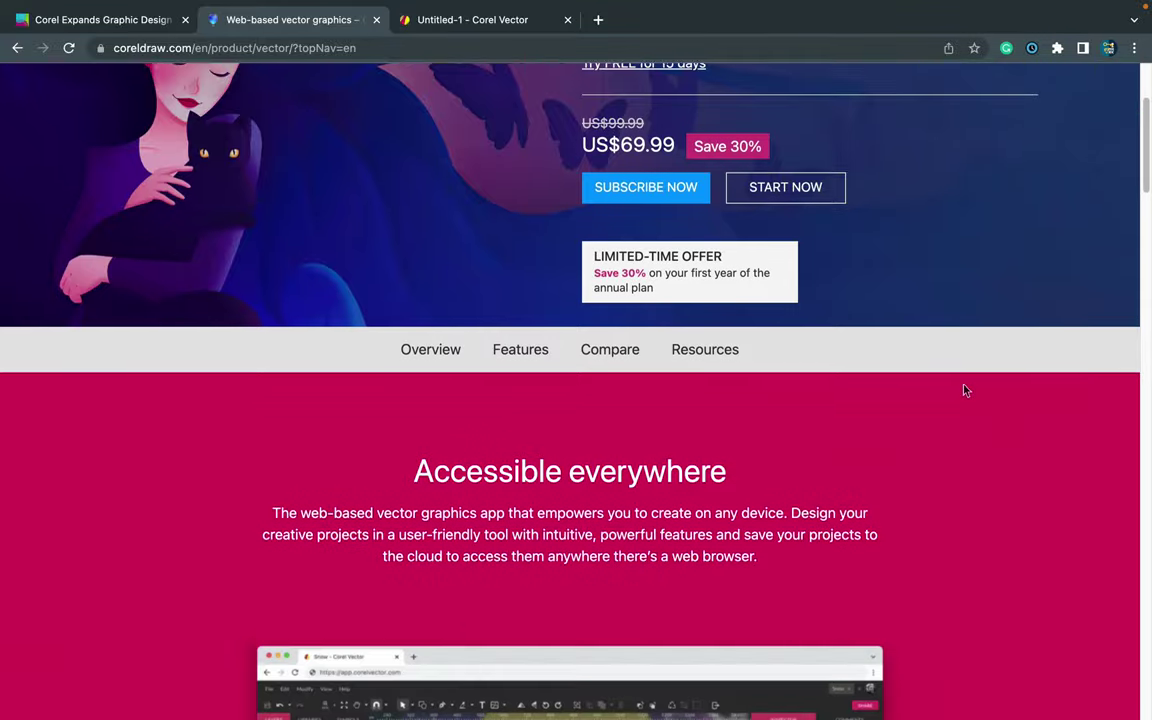
Jump to Features and expand Powerful vector editing, Text and typography, Image editing, Compatibility and files
click(515, 318)
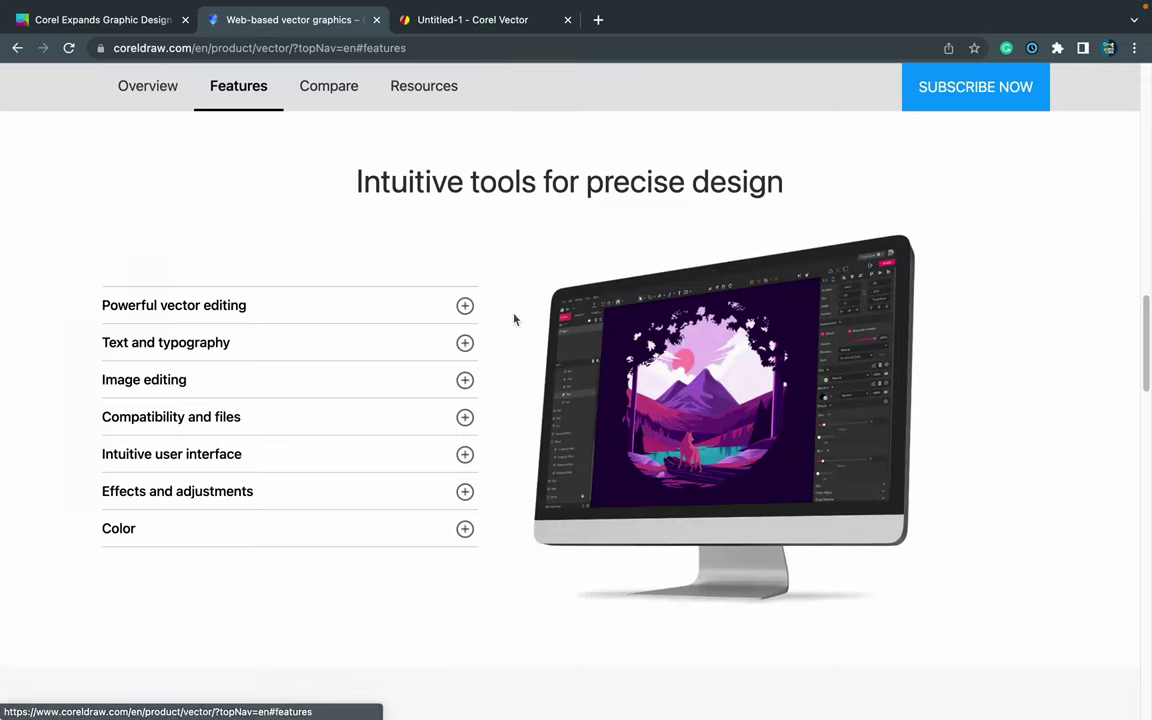
click(465, 306)
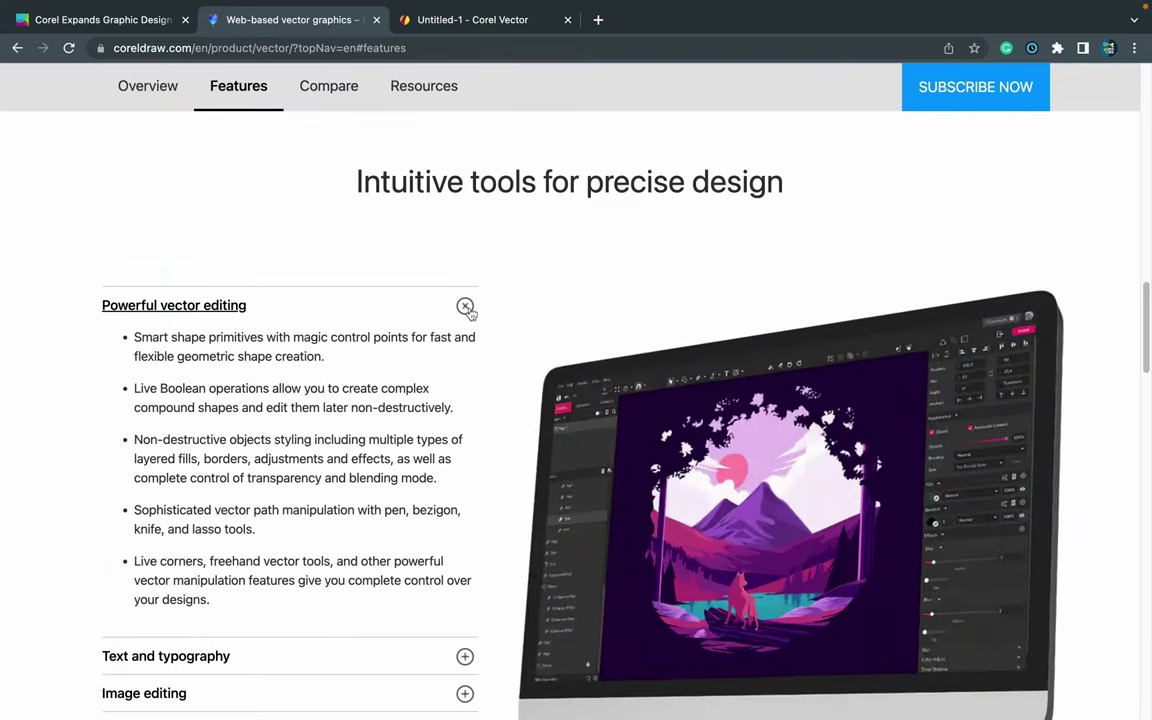
click(466, 308)
click(467, 347)
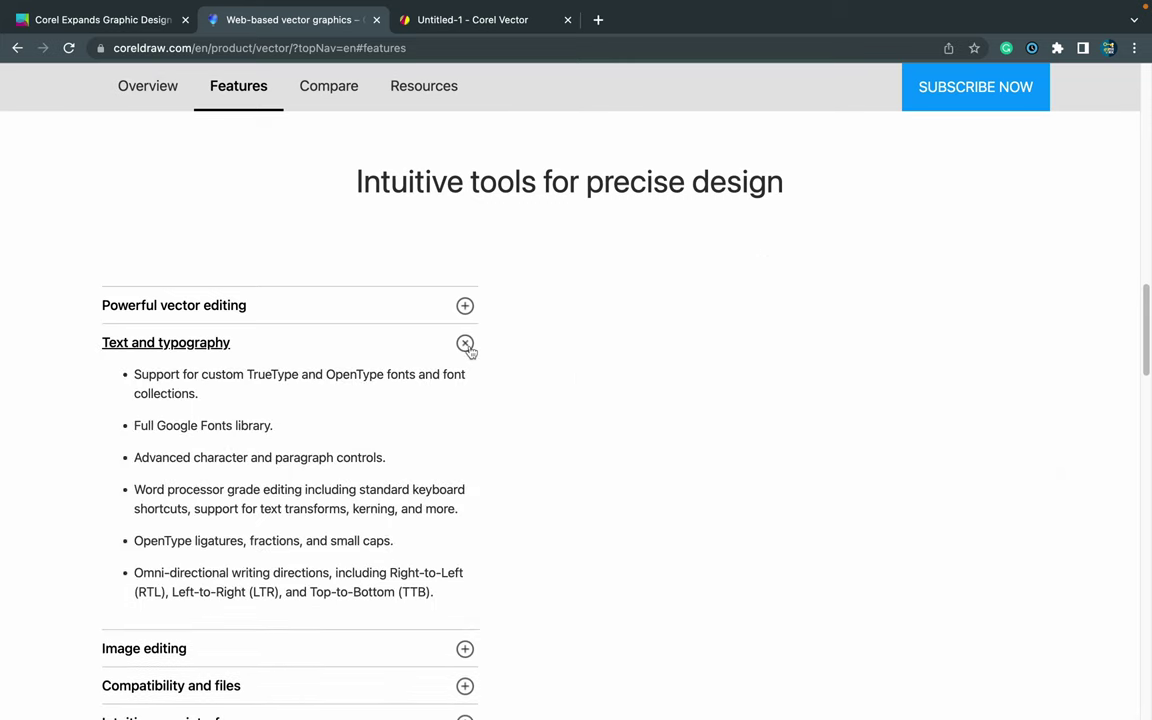
click(466, 344)
click(465, 380)
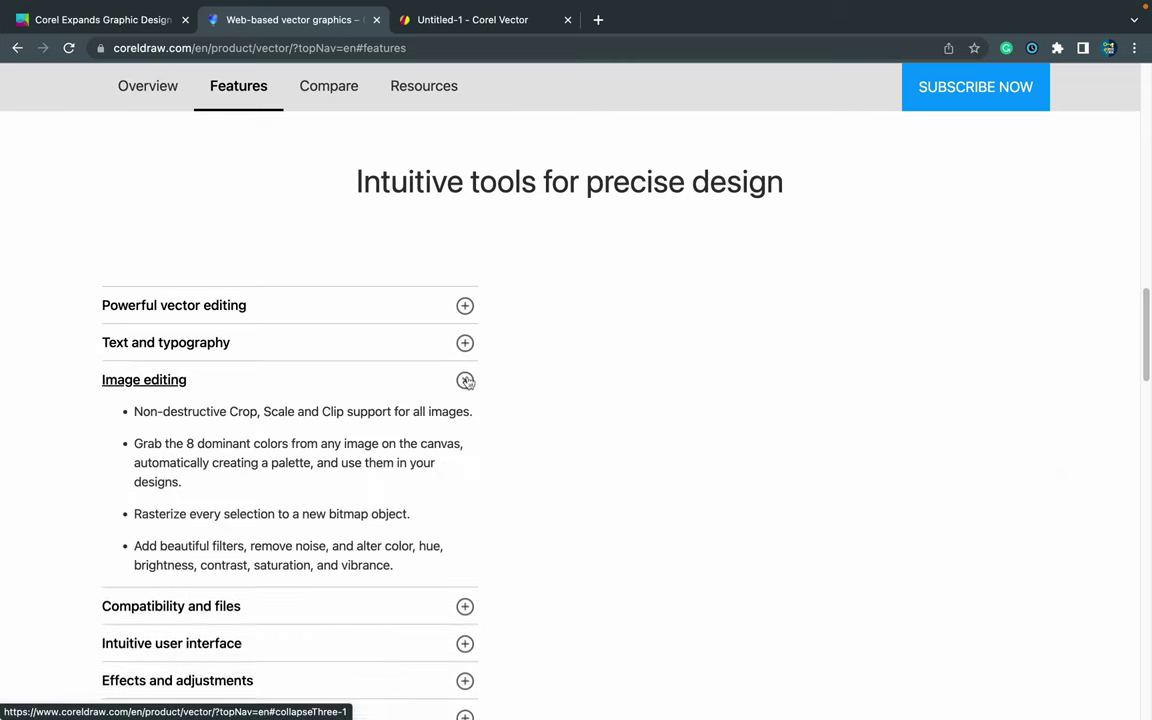
click(465, 381)
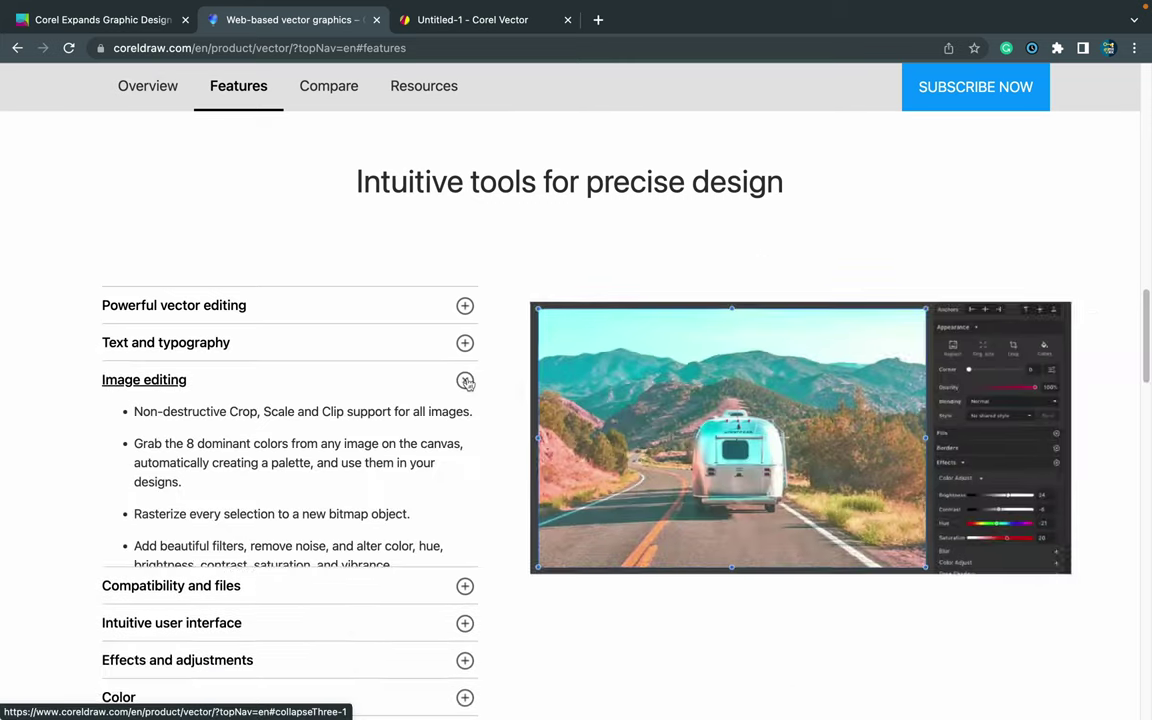
click(465, 428)
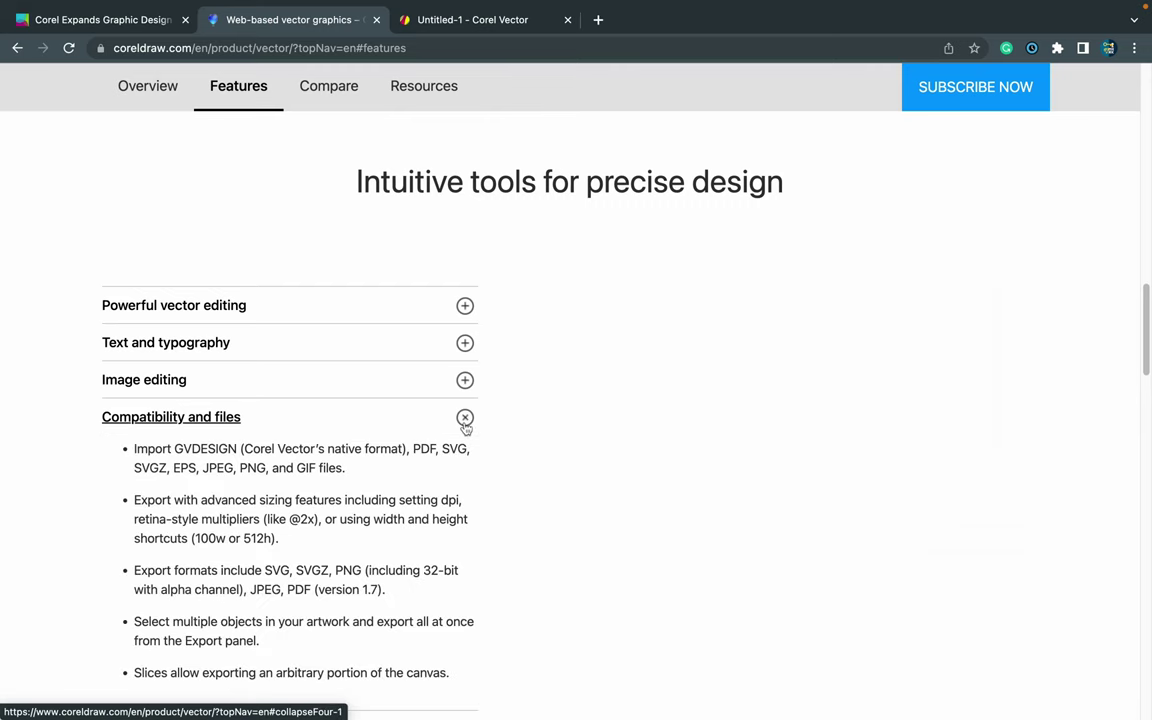
Expand the Intuitive user interface, Effects and adjustments, and Color feature details
scroll(465, 425, down, 3)
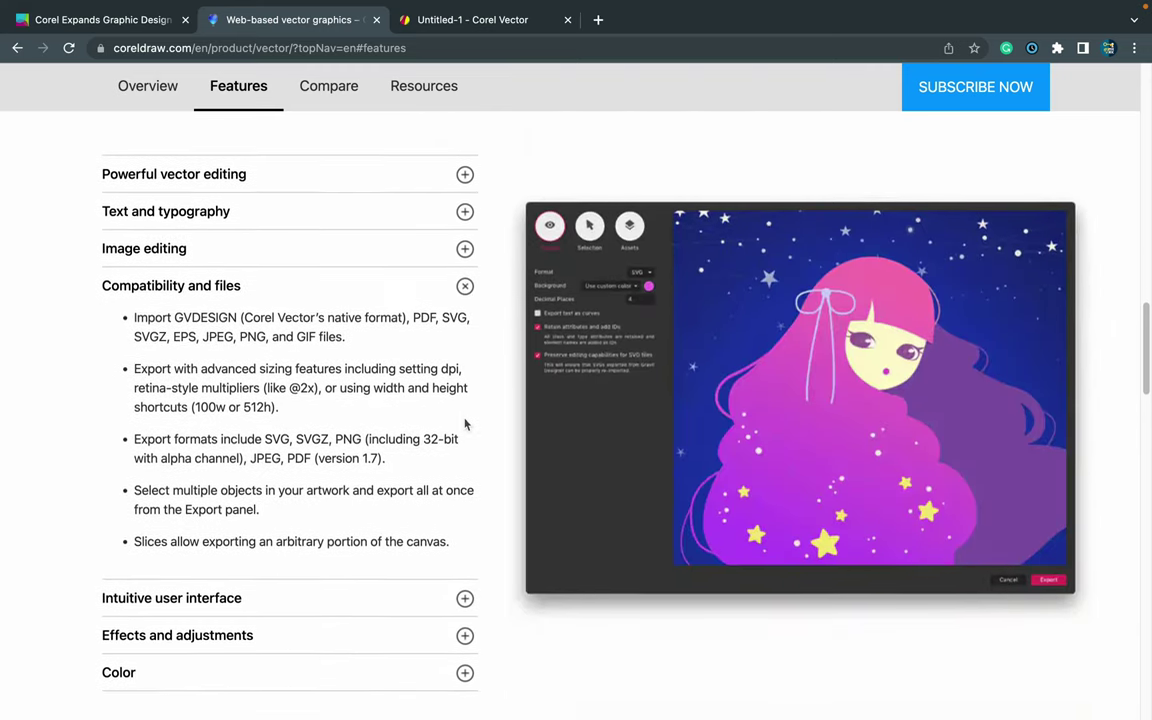
scroll(465, 425, down, 2)
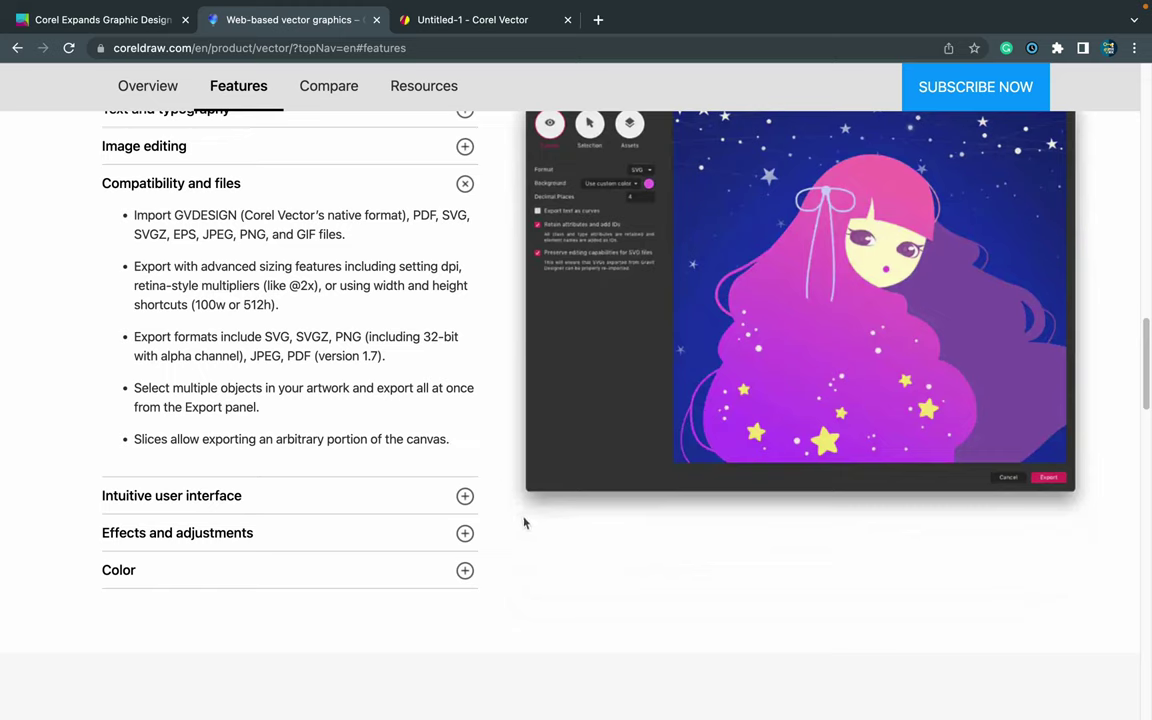
click(464, 496)
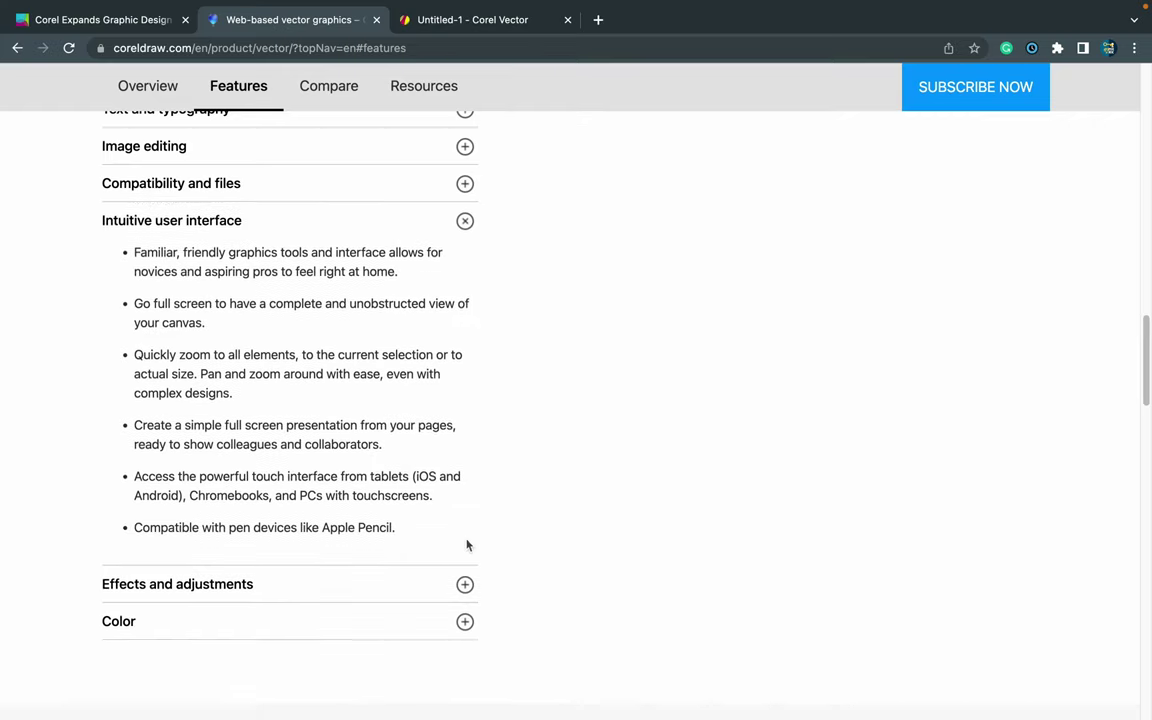
click(466, 585)
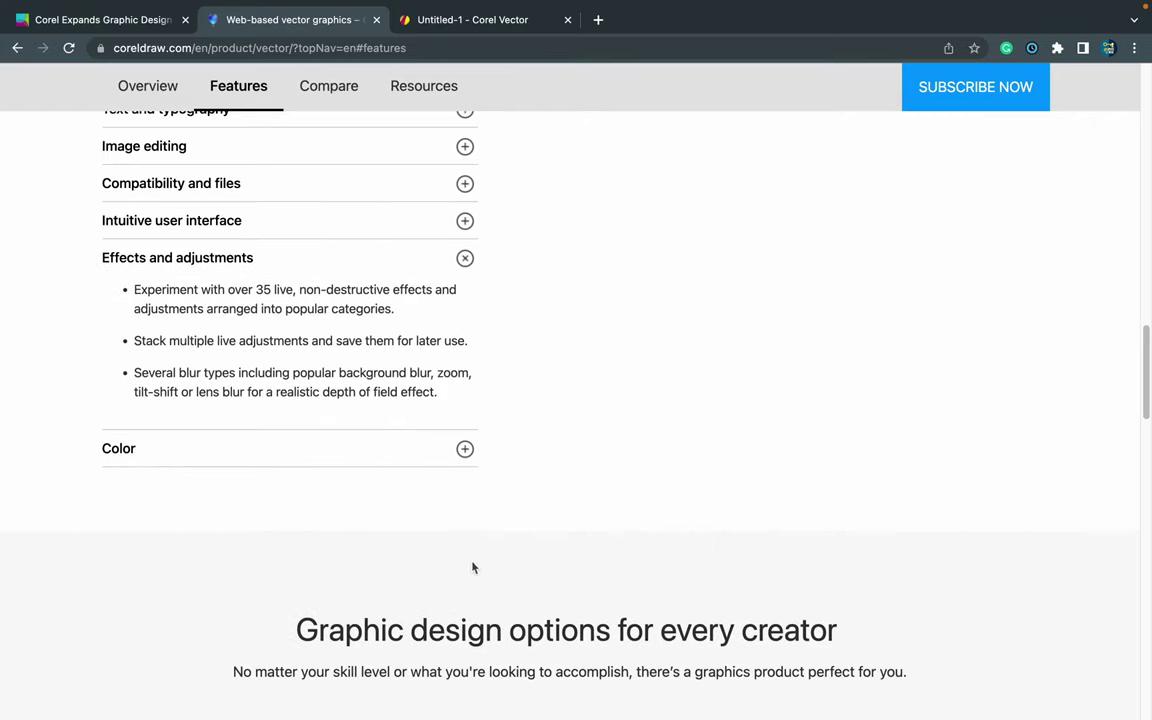
click(465, 448)
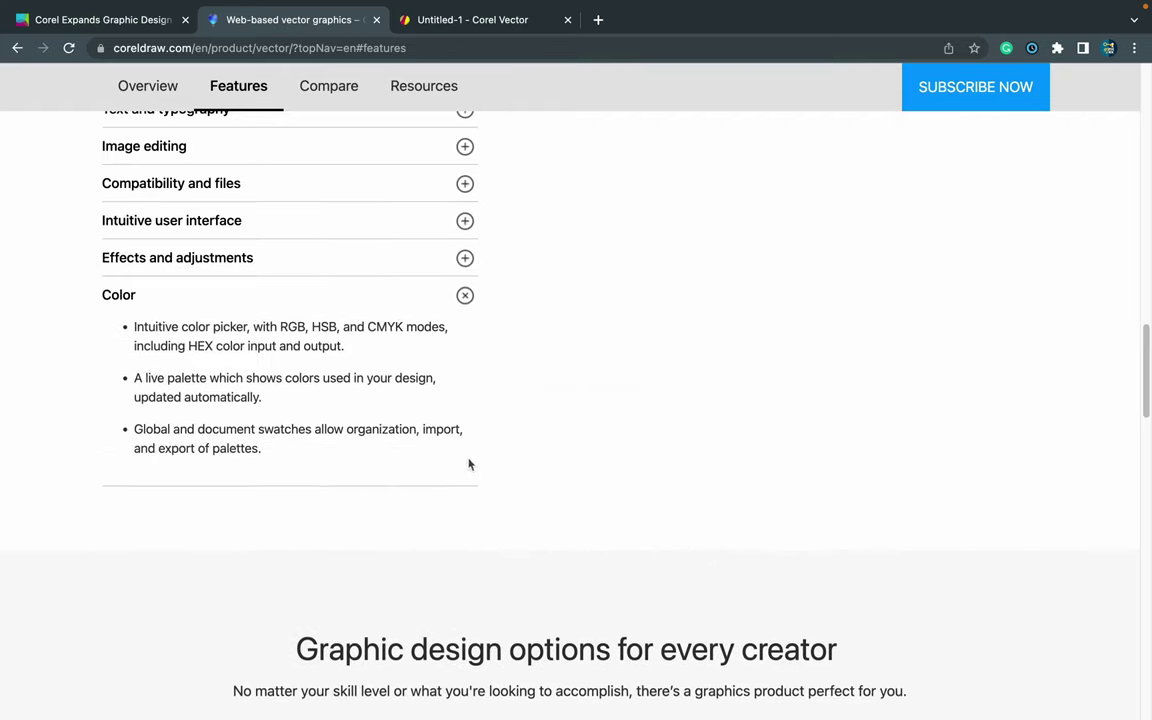
scroll(470, 467, down, 3)
scroll(470, 467, up, 3)
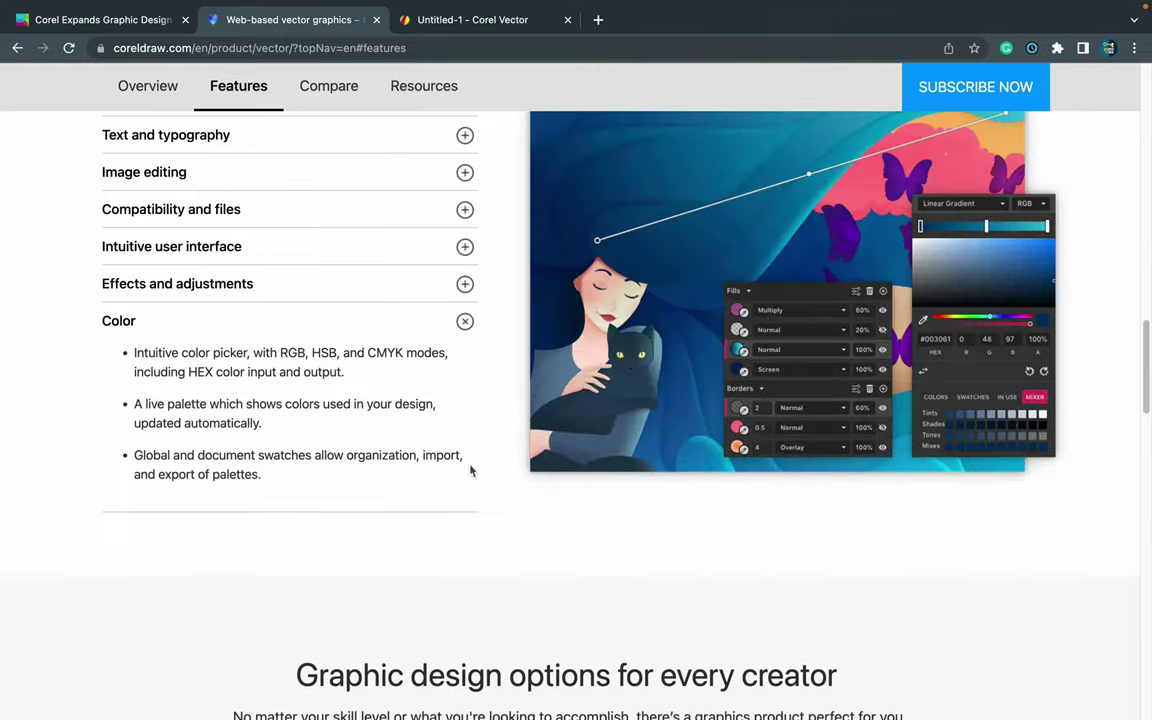
scroll(470, 470, down, 10)
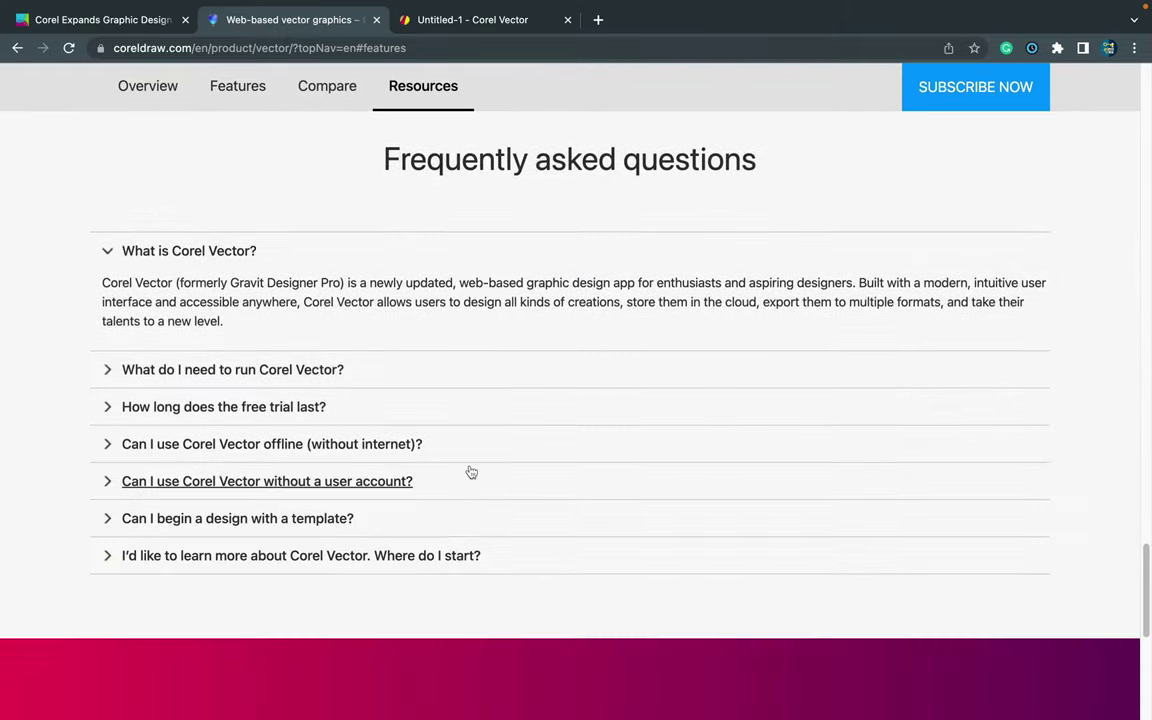
scroll(470, 472, up, 5)
scroll(470, 471, down, 5)
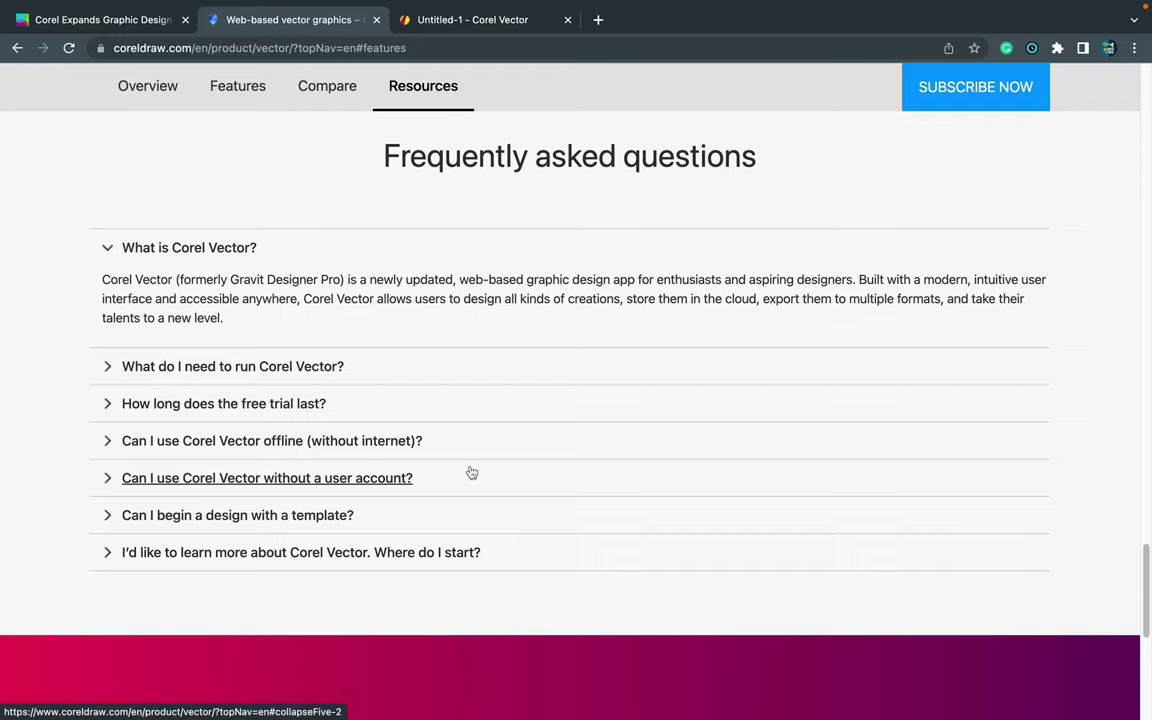
scroll(450, 375, down, 5)
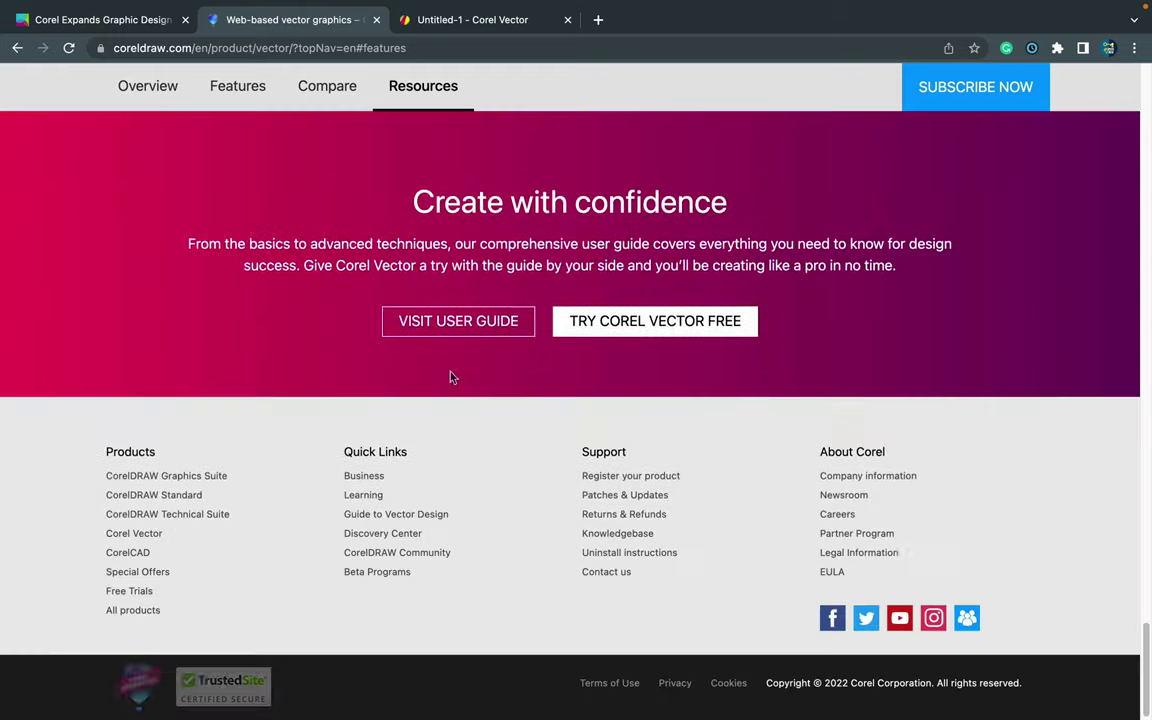
scroll(450, 377, up, 15)
scroll(450, 377, up, 5)
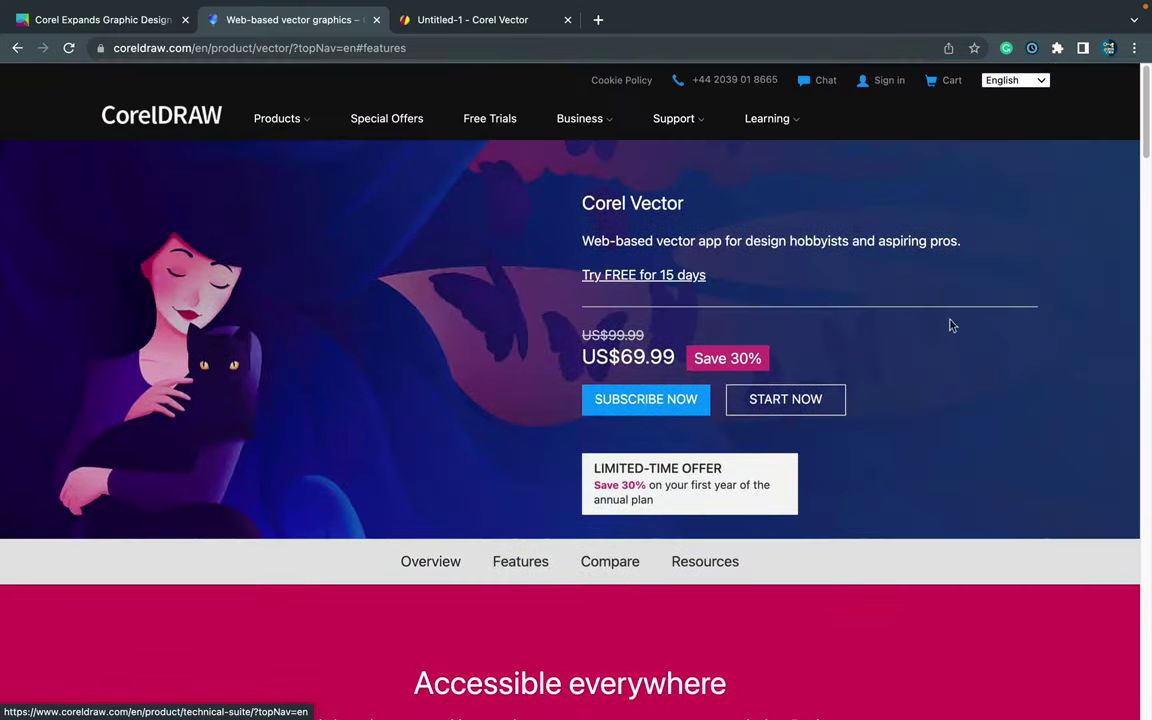